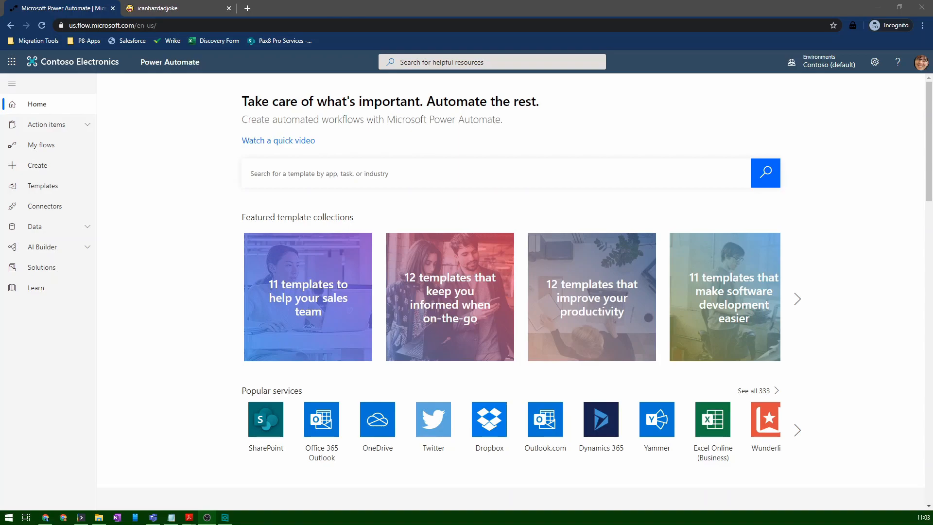
Step: Create an instant flow named Dad Joke Teams that uses the "Manually trigger a flow" trigger
{"action": "key", "text": "ctrl+Tab"}
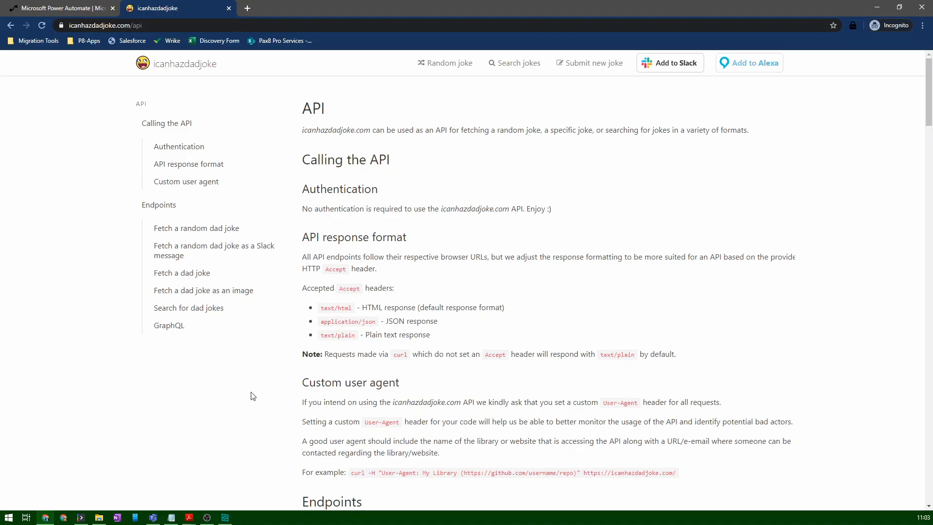
{"action": "left_click", "coordinate": [53, 7]}
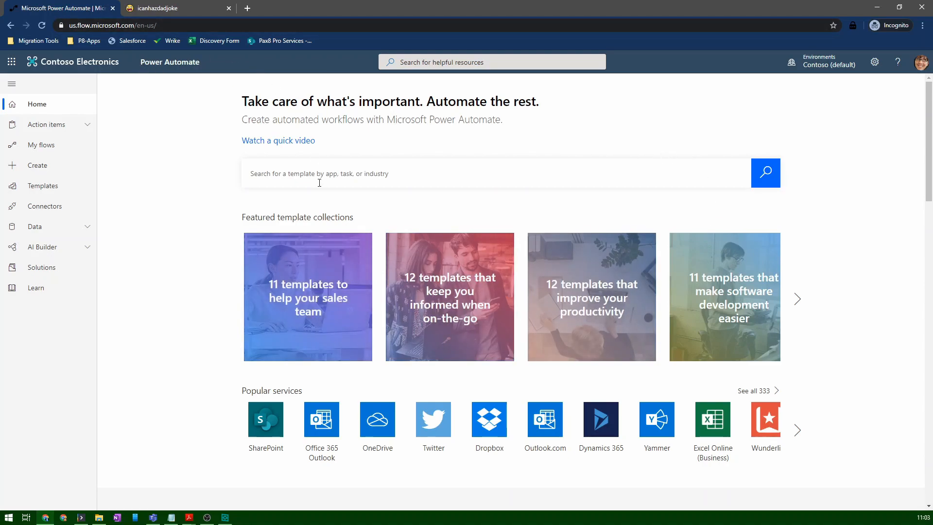
{"action": "left_click", "coordinate": [297, 259]}
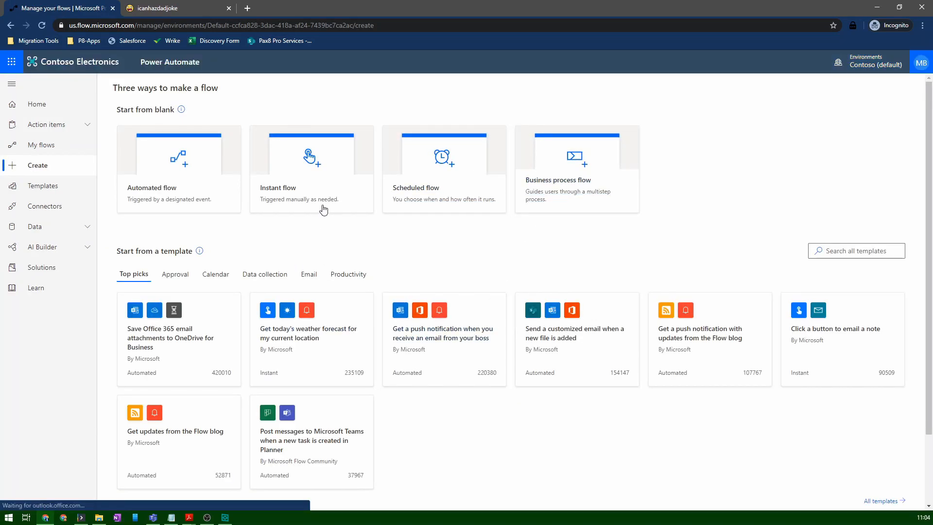
{"action": "left_click", "coordinate": [306, 214]}
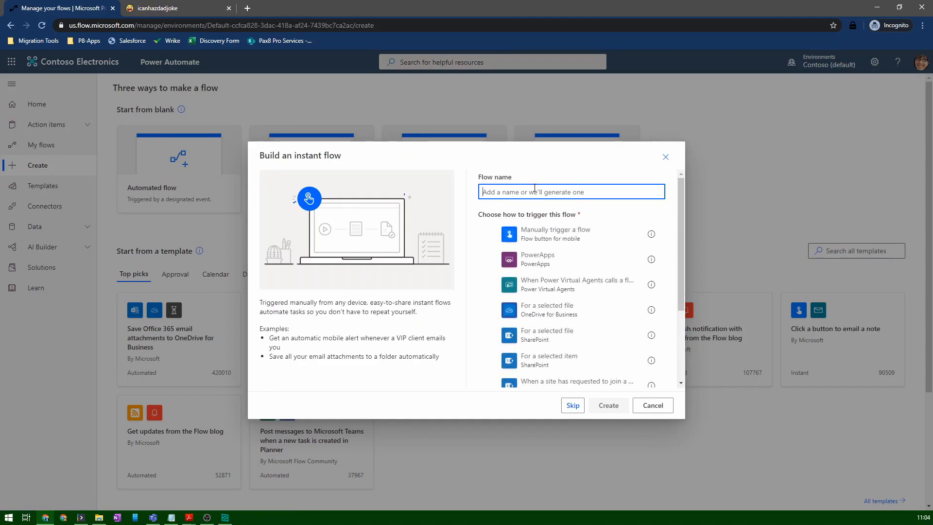
{"action": "type", "text": "Dad Joke Teams"}
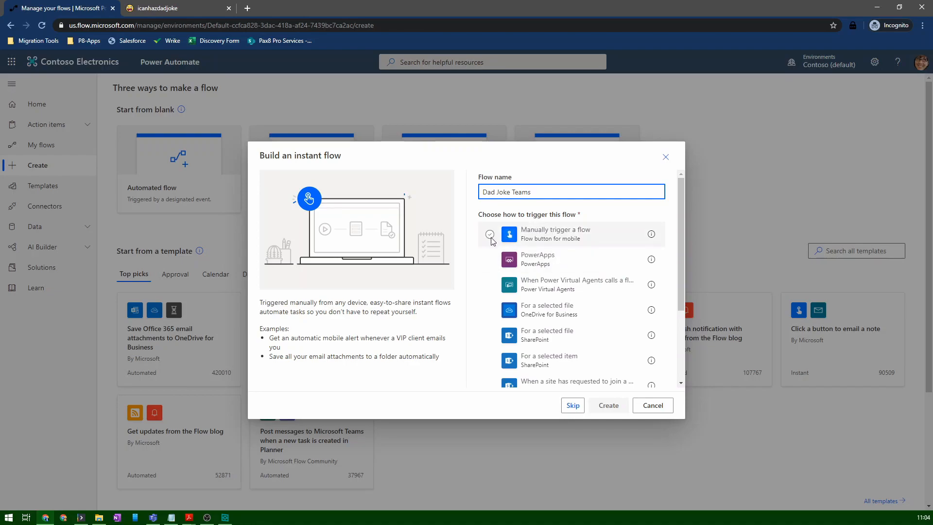
{"action": "scroll", "coordinate": [500, 359], "scroll_direction": "down", "scroll_amount": 3}
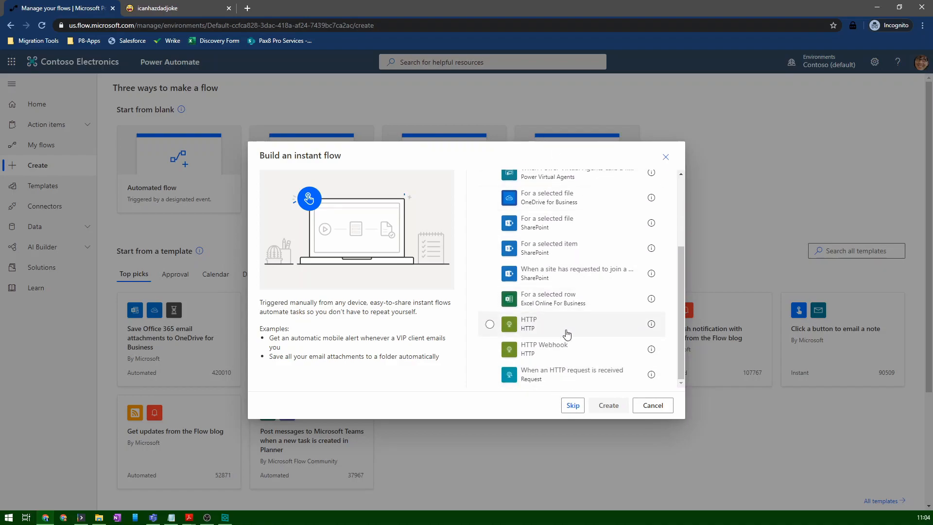
{"action": "scroll", "coordinate": [593, 243], "scroll_direction": "up", "scroll_amount": 1}
{"action": "scroll", "coordinate": [593, 243], "scroll_direction": "up", "scroll_amount": 2}
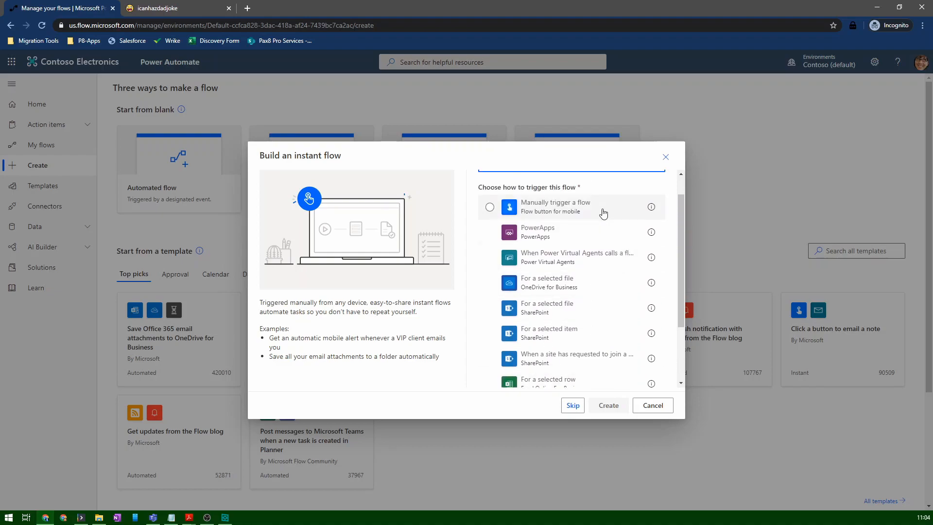
{"action": "scroll", "coordinate": [584, 273], "scroll_direction": "down", "scroll_amount": 3}
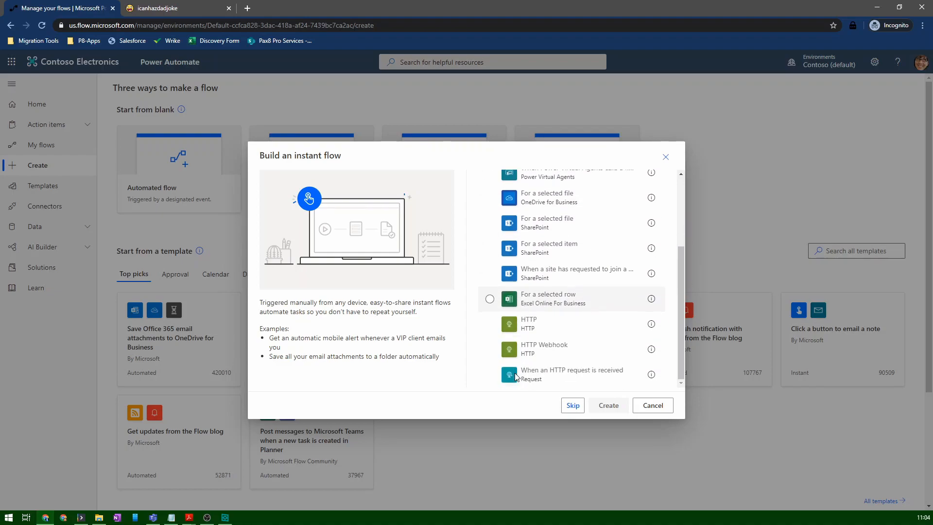
{"action": "scroll", "coordinate": [562, 332], "scroll_direction": "up", "scroll_amount": 4}
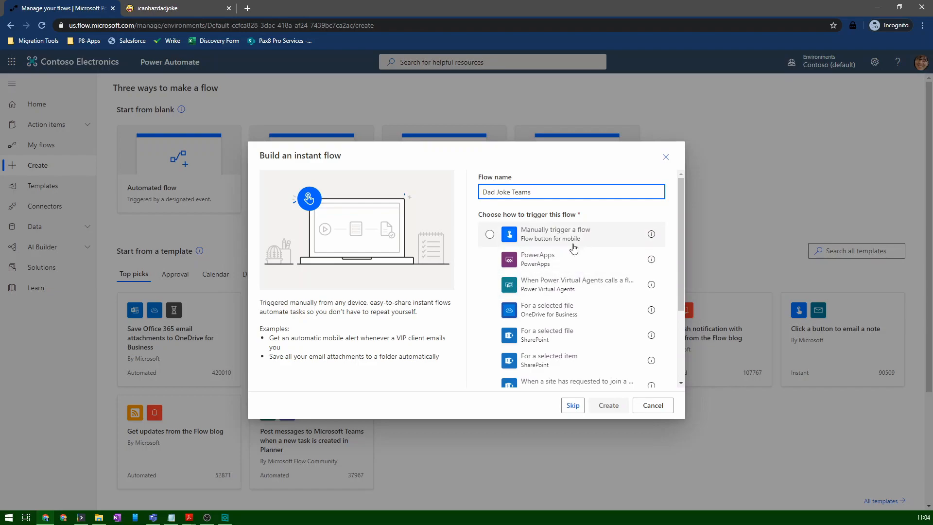
{"action": "left_click", "coordinate": [490, 235]}
{"action": "left_click", "coordinate": [606, 408]}
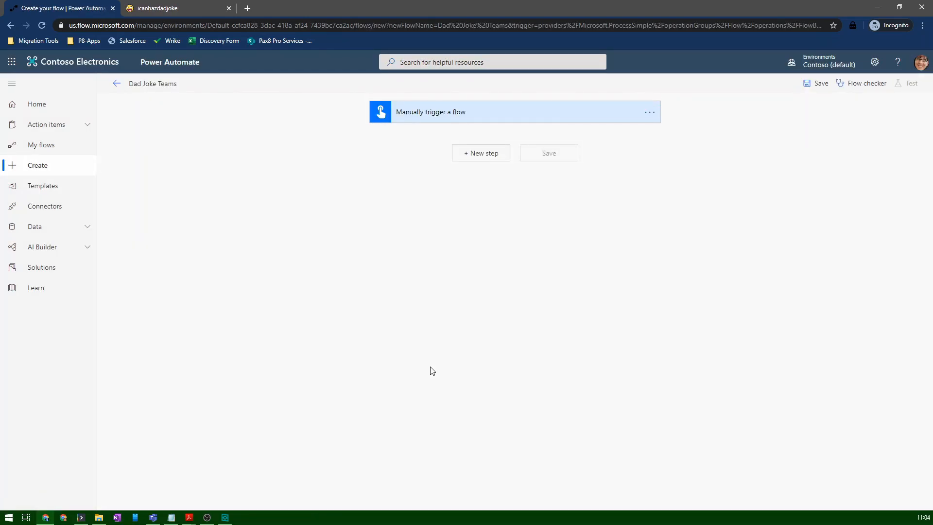
{"action": "left_click", "coordinate": [518, 115]}
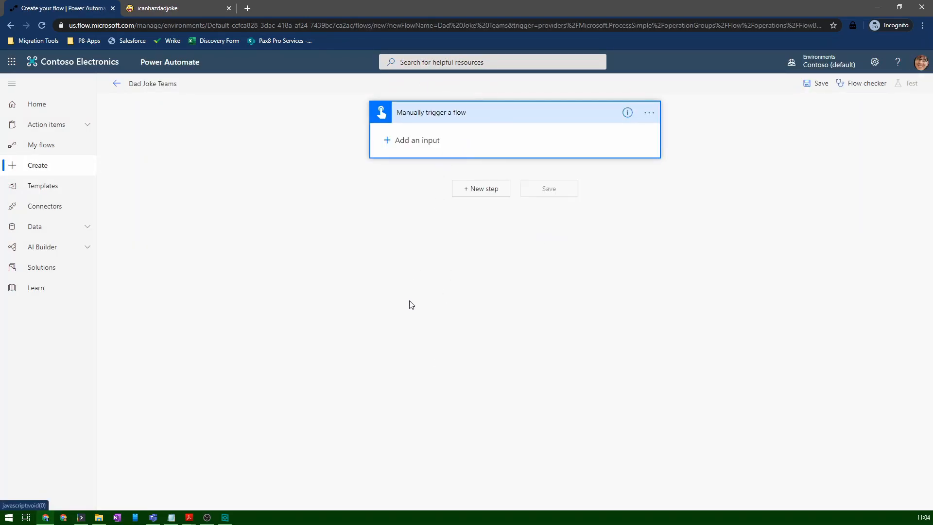
{"action": "left_click", "coordinate": [405, 140]}
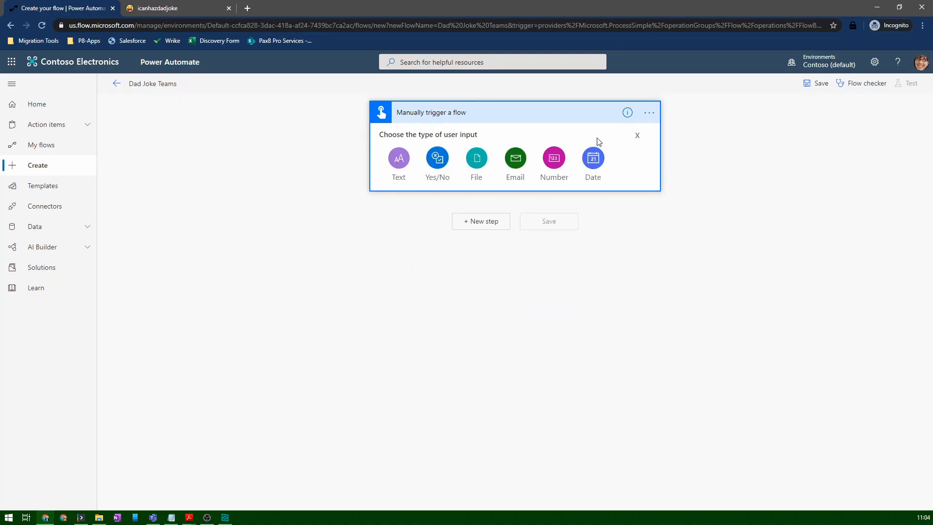
{"action": "left_click", "coordinate": [637, 136]}
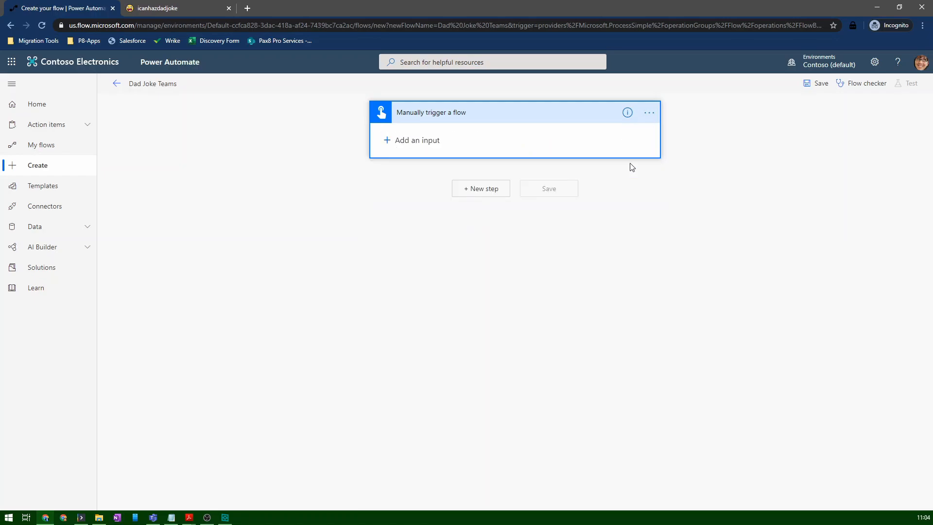
Step: Add the premium HTTP action after the manual trigger and set its method to GET
{"action": "left_click", "coordinate": [496, 198]}
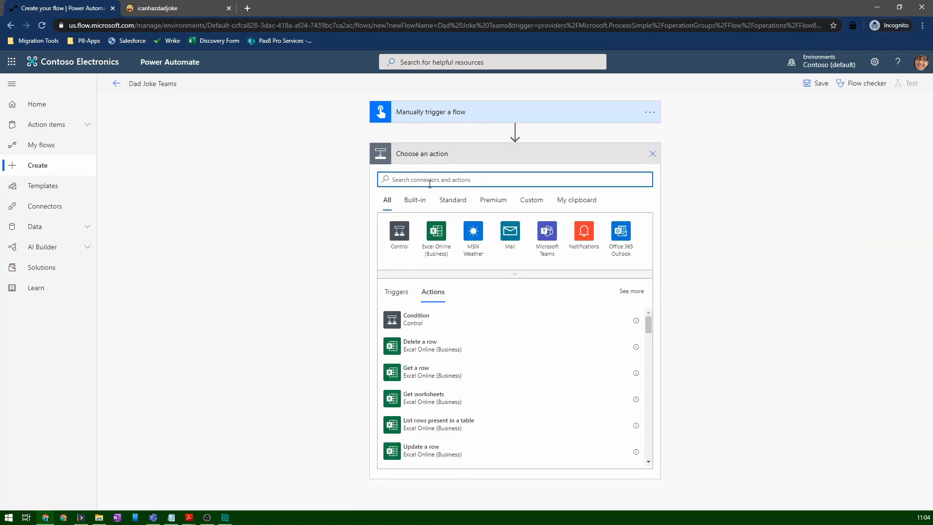
{"action": "type", "text": "http"}
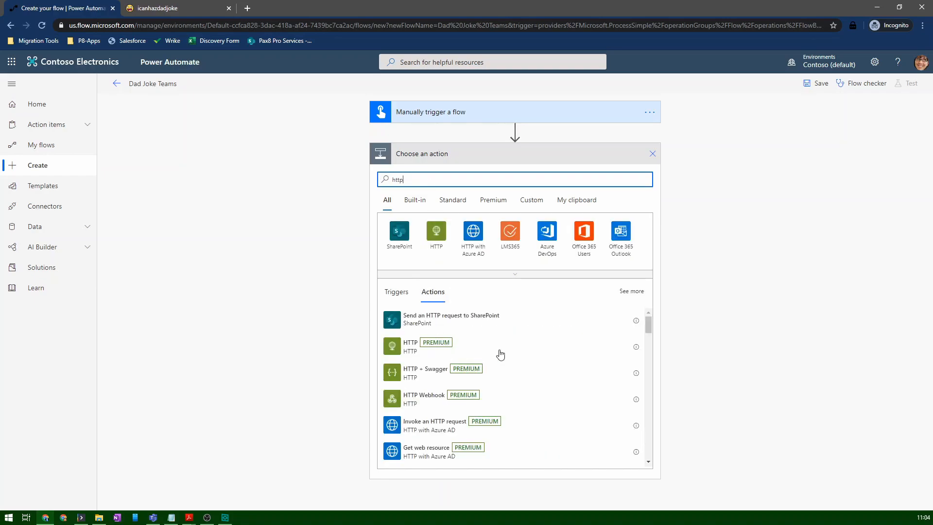
{"action": "left_click", "coordinate": [418, 347]}
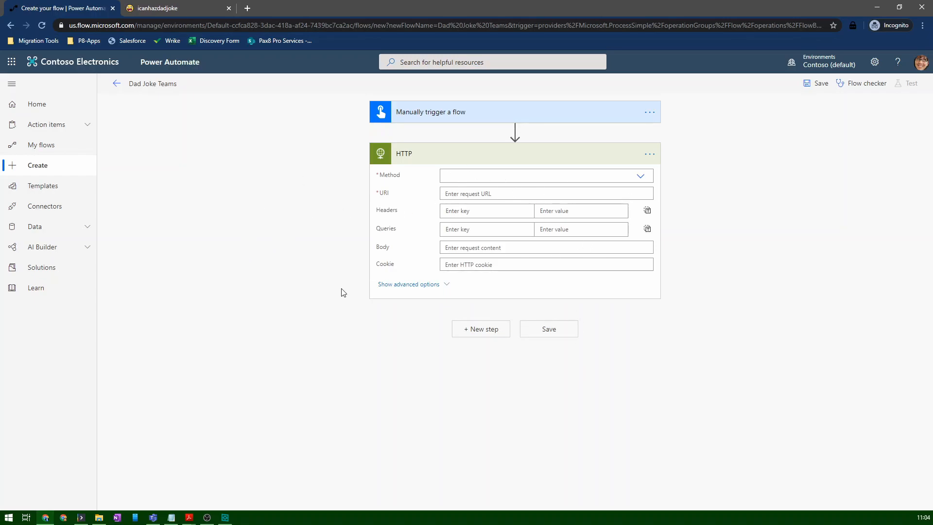
{"action": "left_click", "coordinate": [641, 176]}
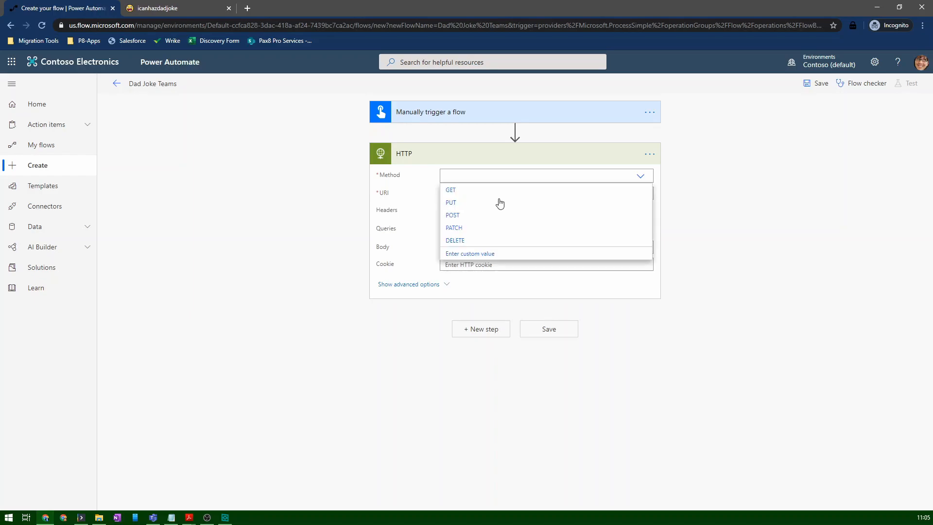
{"action": "left_click", "coordinate": [463, 191]}
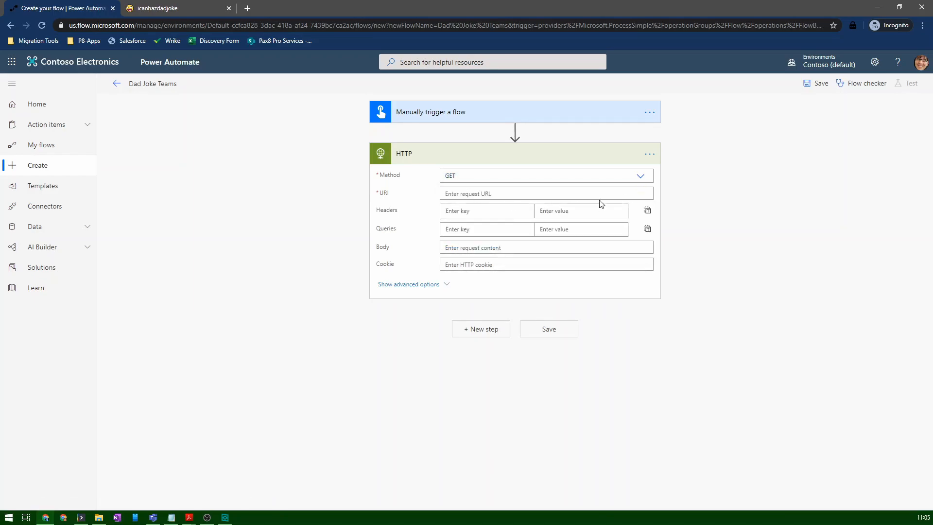
{"action": "left_click", "coordinate": [165, 6]}
{"action": "scroll", "coordinate": [350, 263], "scroll_direction": "down", "scroll_amount": 3}
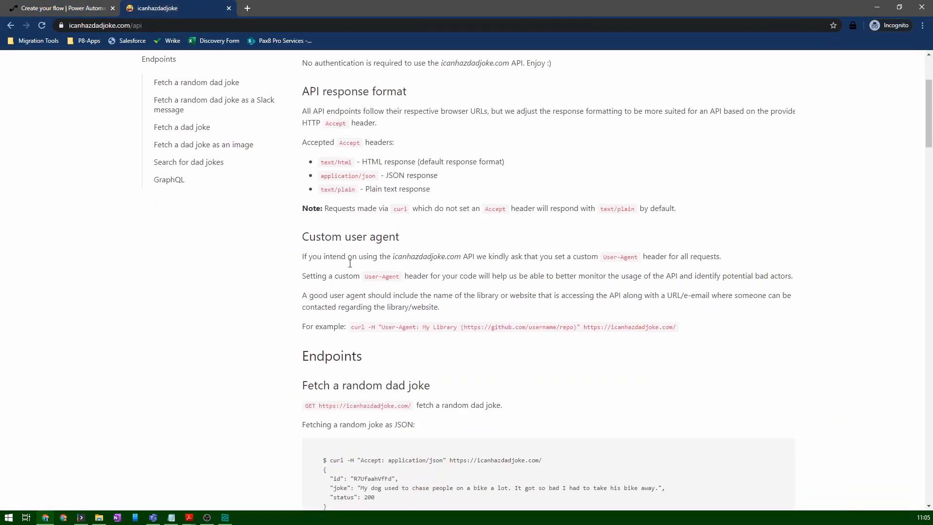
{"action": "scroll", "coordinate": [361, 303], "scroll_direction": "up", "scroll_amount": 3}
{"action": "scroll", "coordinate": [380, 311], "scroll_direction": "down", "scroll_amount": 10}
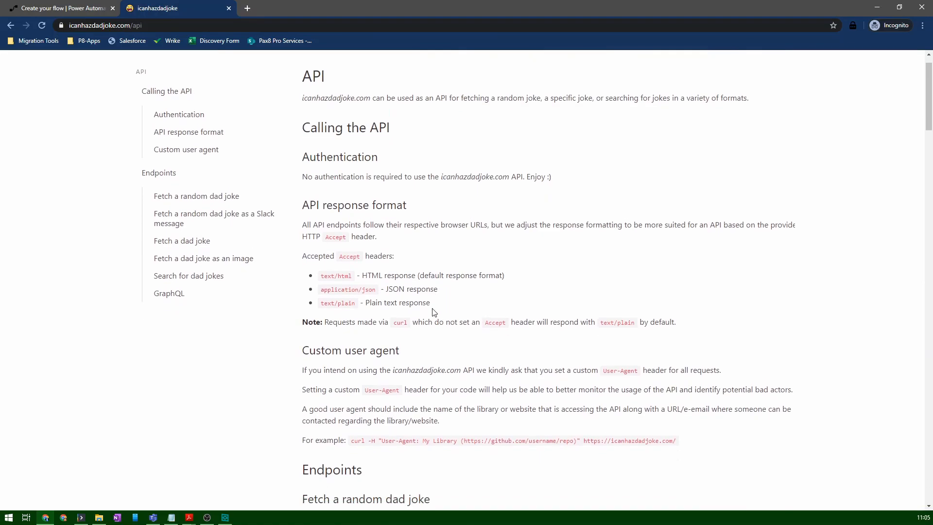
{"action": "scroll", "coordinate": [520, 329], "scroll_direction": "up", "scroll_amount": 10}
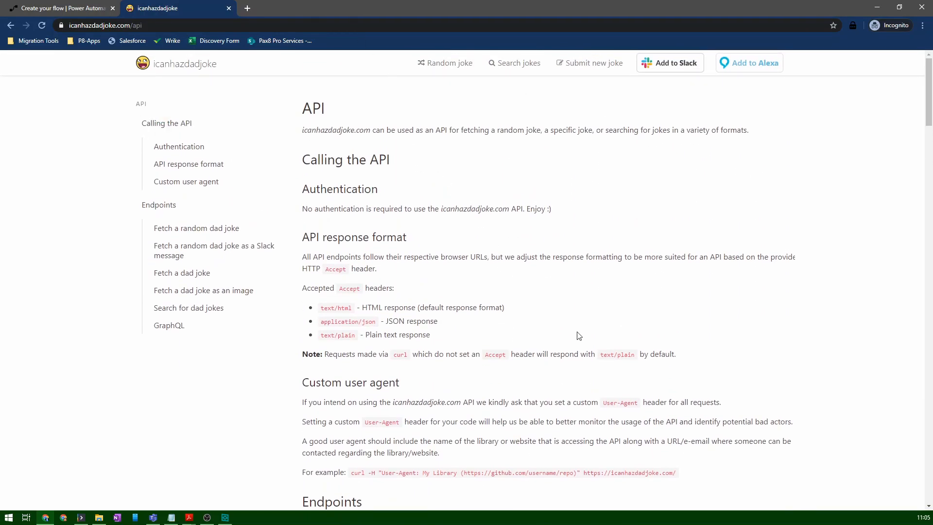
{"action": "scroll", "coordinate": [578, 340], "scroll_direction": "down", "scroll_amount": 1}
{"action": "scroll", "coordinate": [577, 342], "scroll_direction": "down", "scroll_amount": 1}
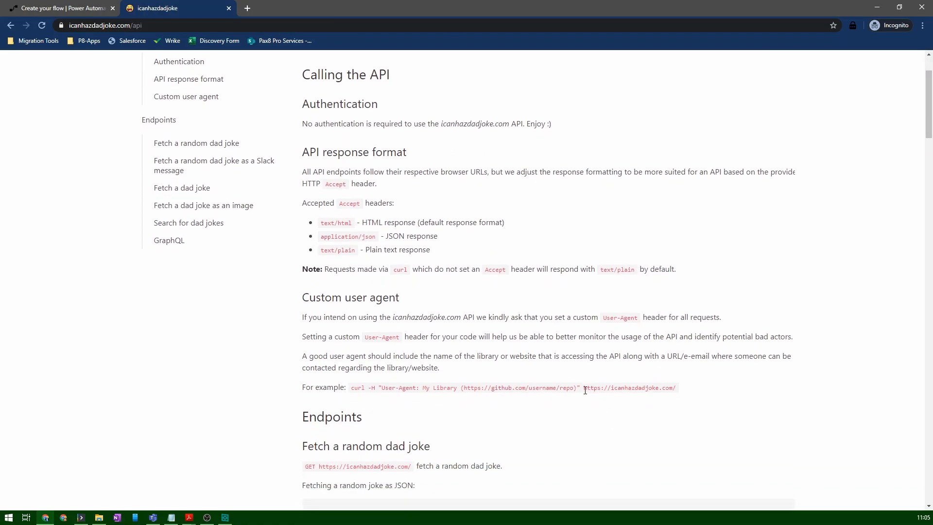
{"action": "left_click_drag", "start_coordinate": [586, 389], "coordinate": [677, 389]}
{"action": "key", "text": "ctrl+c"}
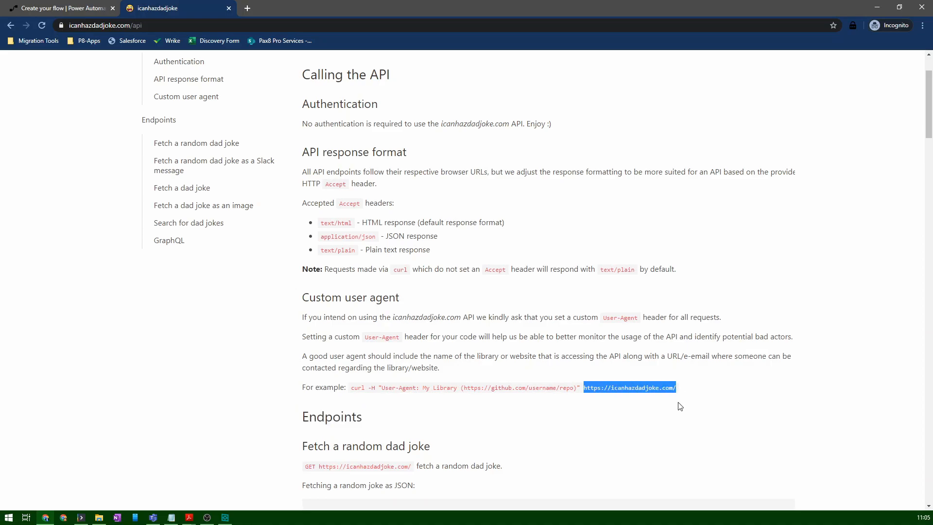
{"action": "left_click", "coordinate": [92, 8]}
{"action": "left_click", "coordinate": [503, 194]}
{"action": "key", "text": "ctrl+v"}
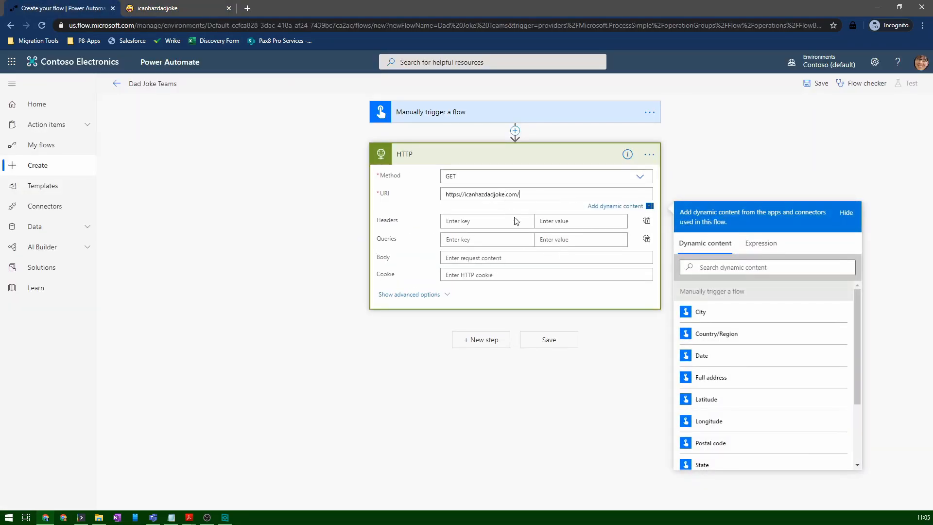
Step: Add an Accept header with the value application/json to the HTTP action, copying the header name from the API documentation
{"action": "left_click", "coordinate": [182, 8]}
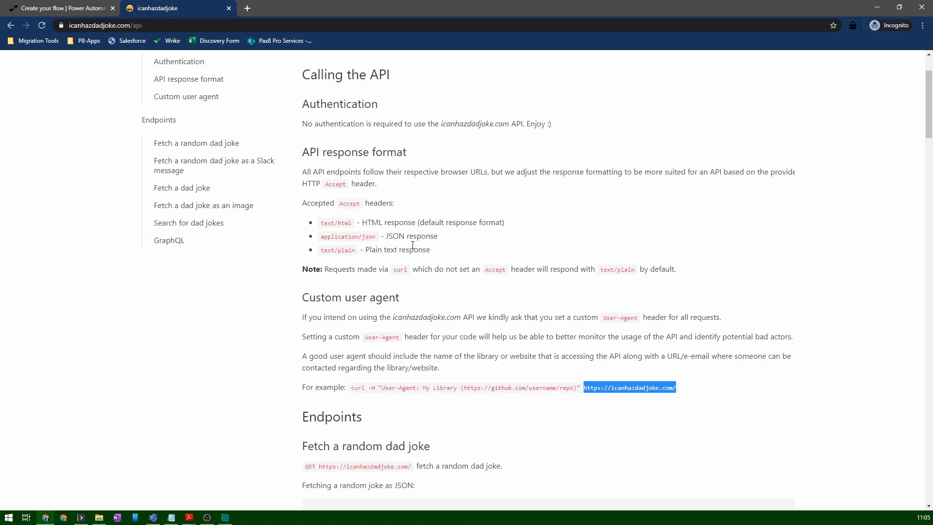
{"action": "left_click_drag", "start_coordinate": [365, 238], "coordinate": [386, 239]}
{"action": "left_click", "coordinate": [363, 259]}
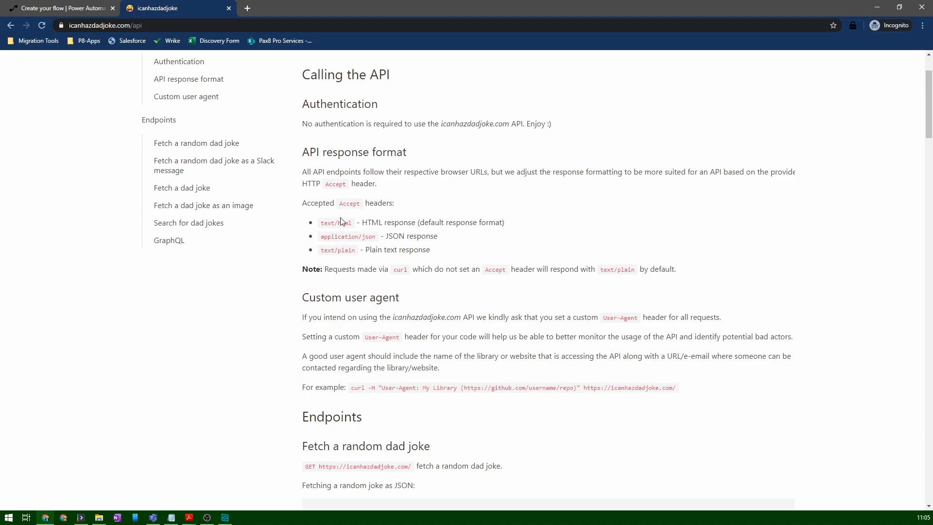
{"action": "double_click", "coordinate": [345, 203]}
{"action": "key", "text": "ctrl+c"}
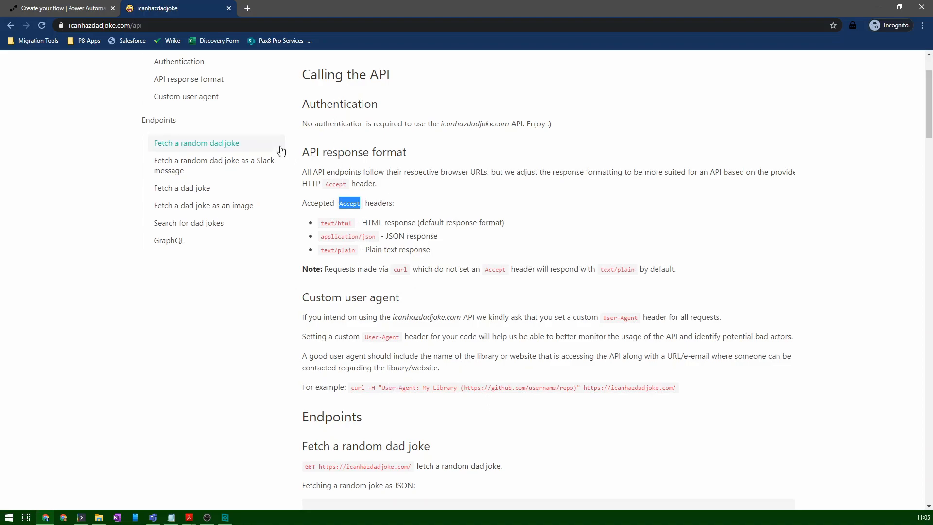
{"action": "left_click", "coordinate": [89, 10]}
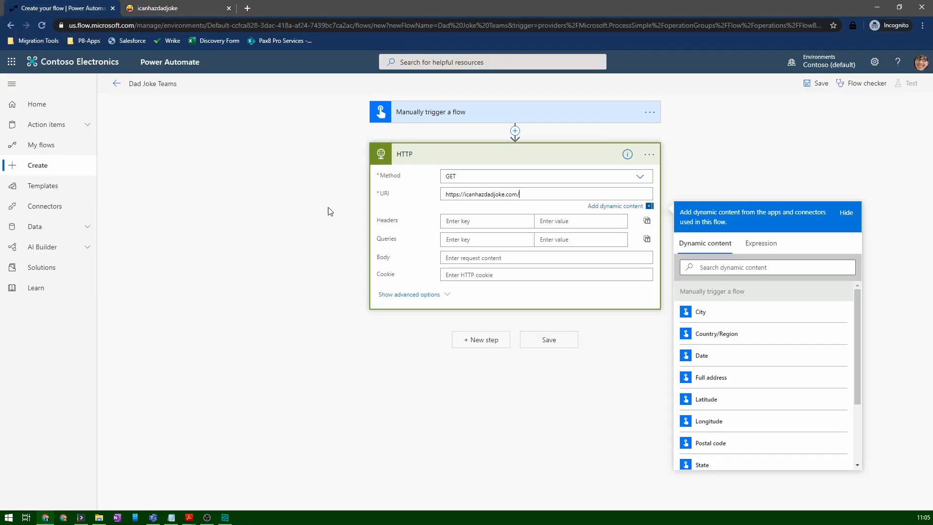
{"action": "left_click", "coordinate": [500, 221]}
{"action": "key", "text": "ctrl+v"}
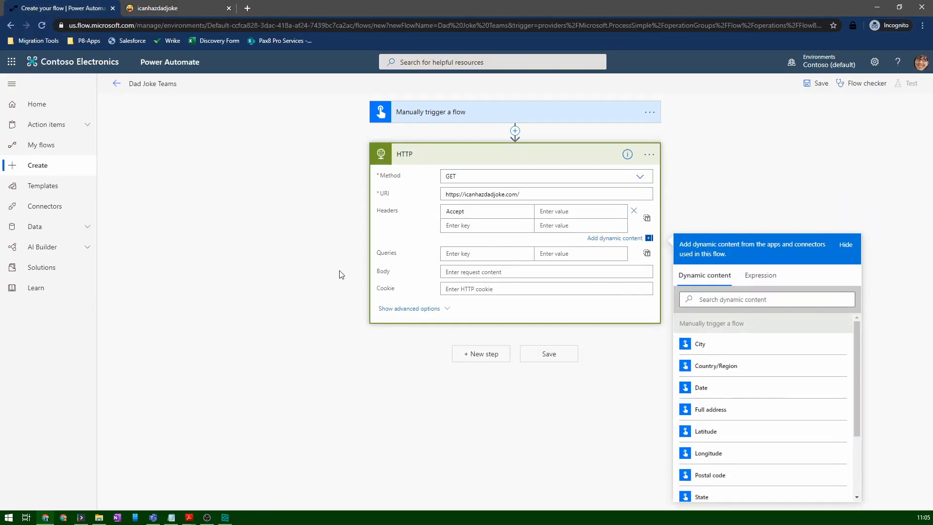
{"action": "type", "text": "application/json"}
Step: Add a User-Agent header to the HTTP action, copying its name from the API documentation and entering a custom test name as its value
{"action": "left_click", "coordinate": [200, 8]}
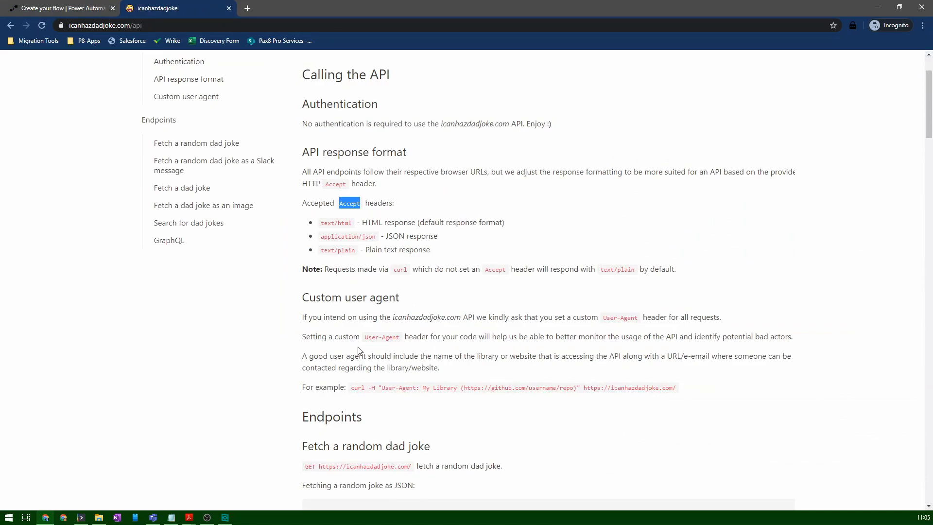
{"action": "left_click_drag", "start_coordinate": [365, 340], "coordinate": [399, 341]}
{"action": "key", "text": "ctrl+c"}
{"action": "left_click", "coordinate": [63, 9]}
{"action": "left_click", "coordinate": [498, 226]}
{"action": "key", "text": "ctrl+v"}
{"action": "left_click", "coordinate": [567, 223]}
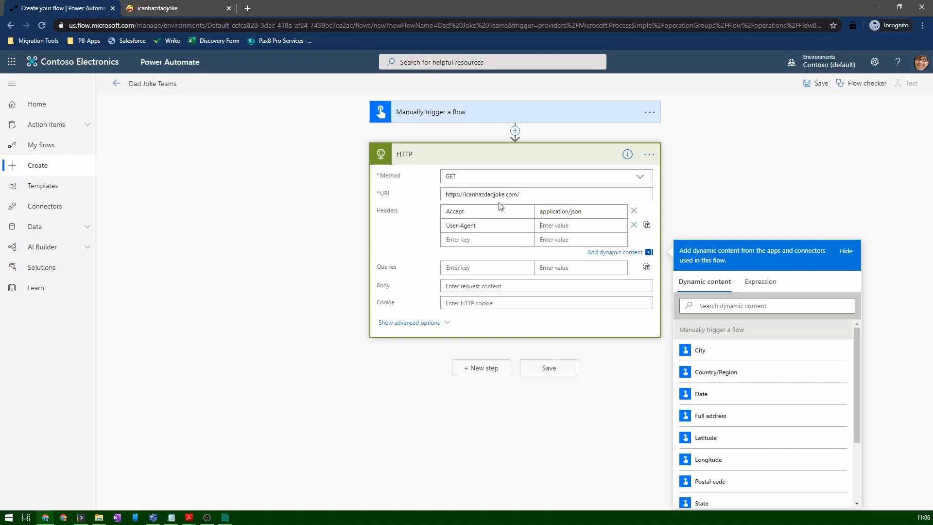
{"action": "type", "text": "Dom's Test"}
{"action": "triple_click", "coordinate": [474, 225]}
{"action": "triple_click", "coordinate": [585, 224]}
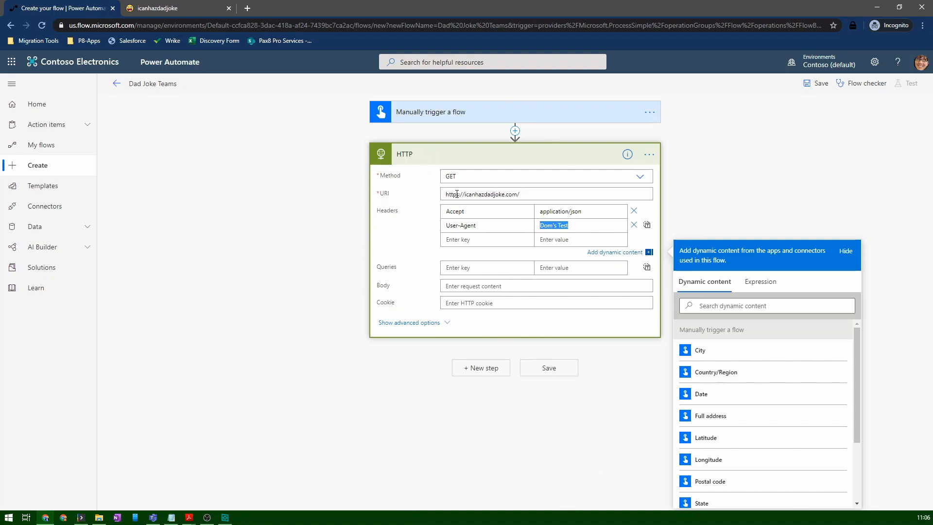
{"action": "left_click", "coordinate": [718, 302]}
Step: Show the HTTP action's advanced options and set its authentication to Basic
{"action": "left_click", "coordinate": [410, 323]}
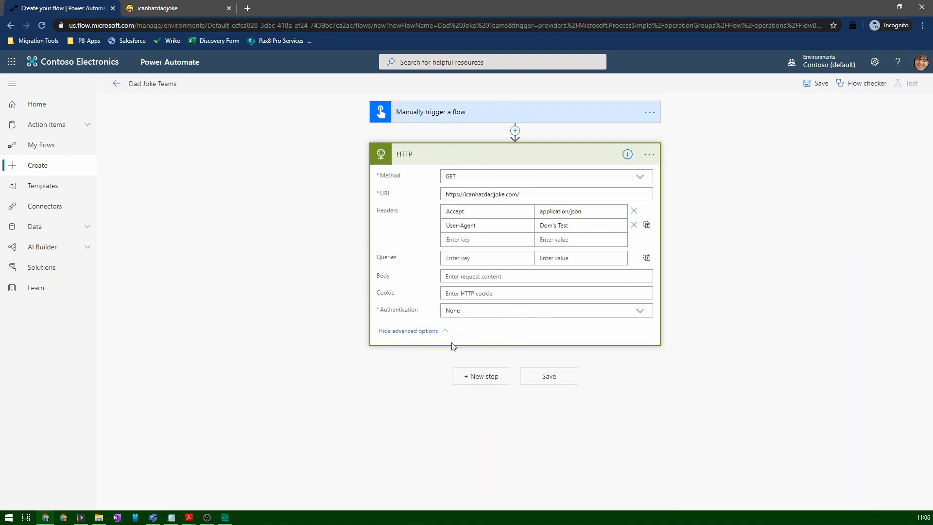
{"action": "left_click", "coordinate": [456, 314]}
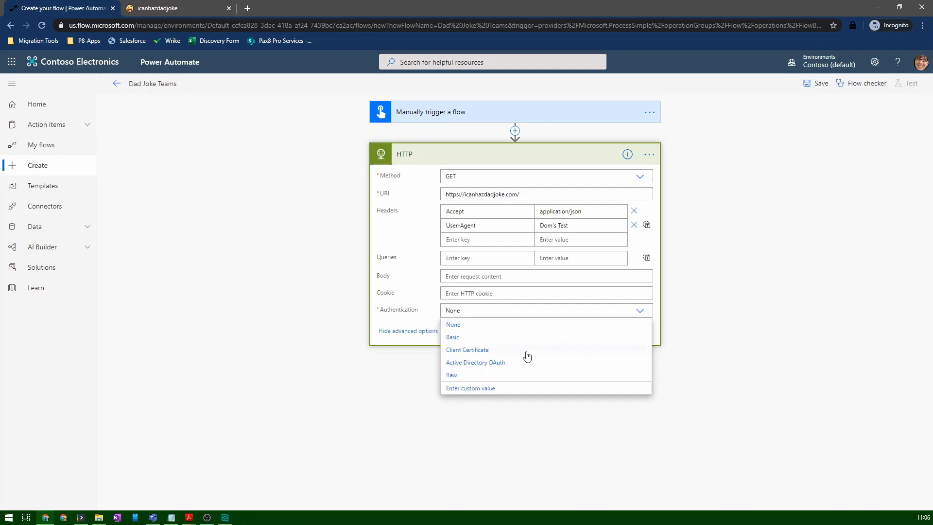
{"action": "left_click", "coordinate": [481, 336]}
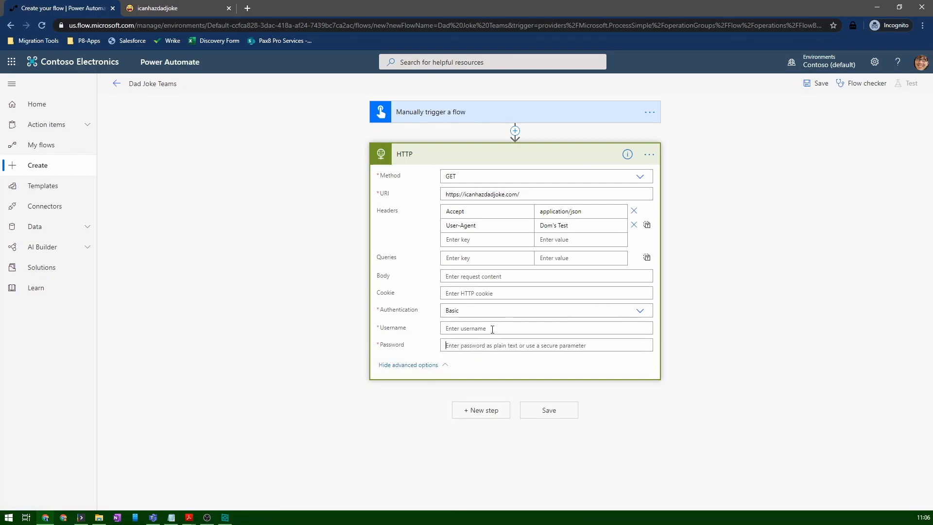
Step: Set the HTTP action's authentication to None
{"action": "left_click", "coordinate": [492, 330]}
{"action": "left_click", "coordinate": [493, 353]}
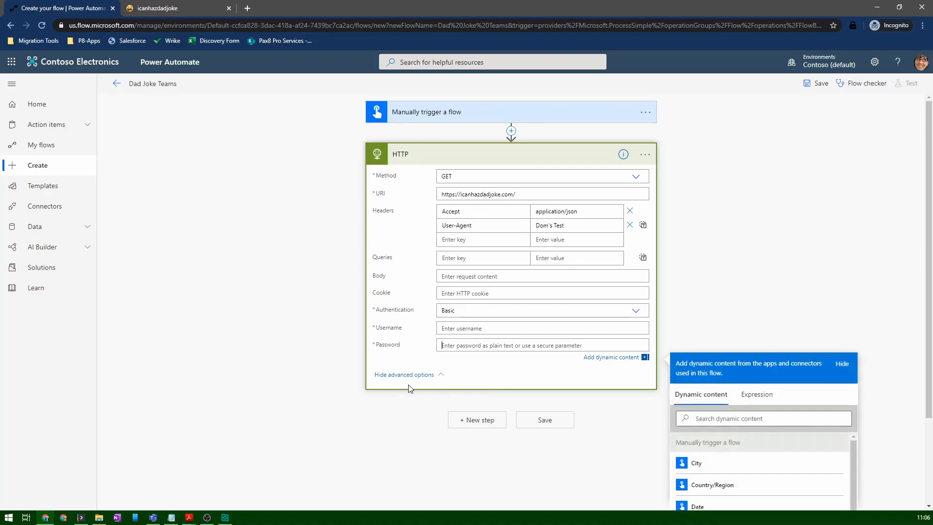
{"action": "left_click", "coordinate": [494, 311]}
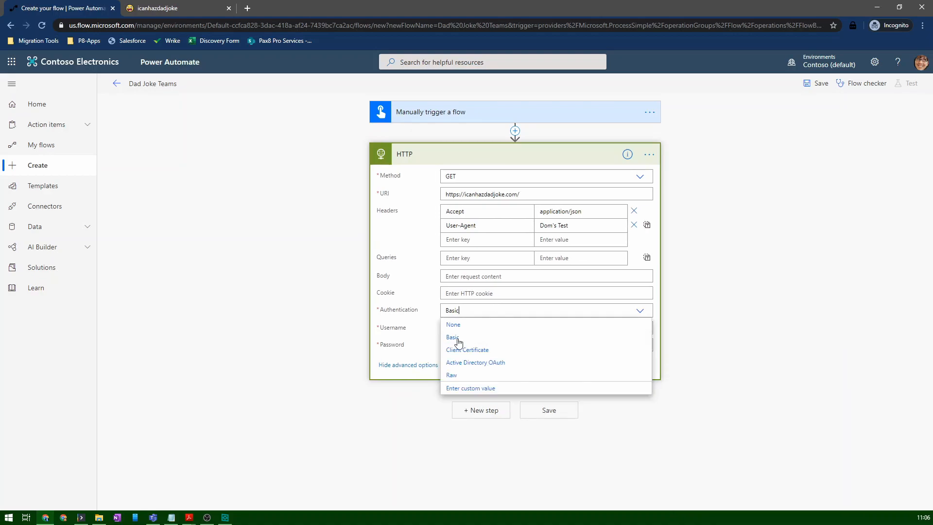
{"action": "left_click", "coordinate": [462, 325]}
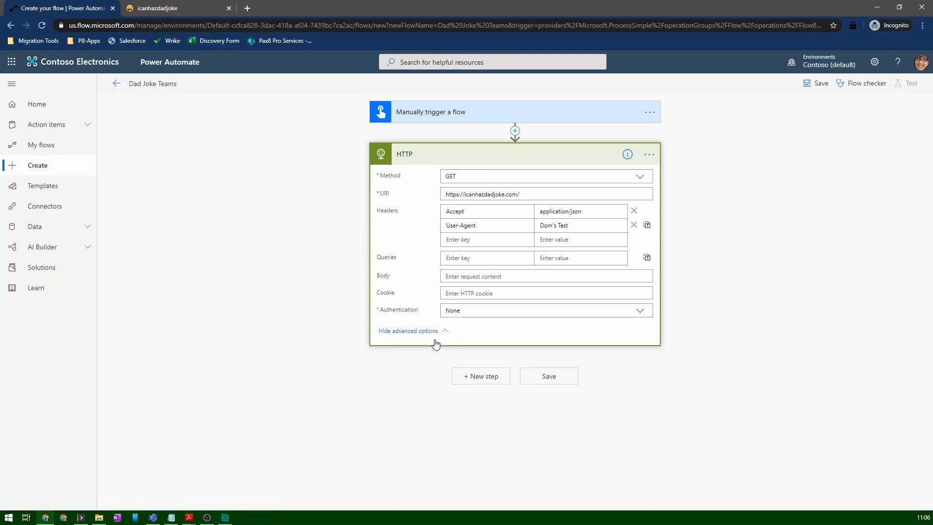
Step: Correct the key of the HTTP action's second header to User-Agent
{"action": "left_click", "coordinate": [610, 214]}
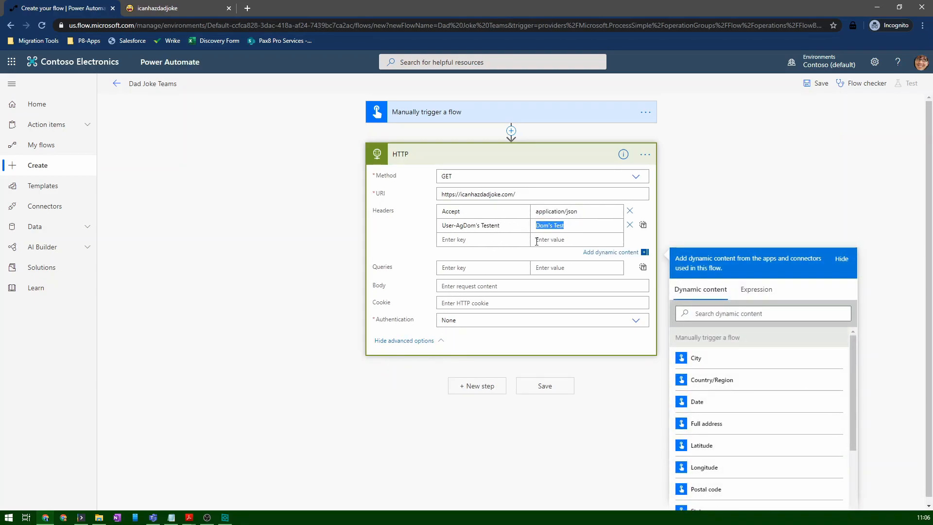
{"action": "left_click_drag", "start_coordinate": [499, 225], "coordinate": [407, 226]}
{"action": "type", "text": "User-Agent"}
Step: Collapse the HTTP action and rename it to Get a dad joke
{"action": "left_click", "coordinate": [457, 161]}
{"action": "left_click", "coordinate": [650, 155]}
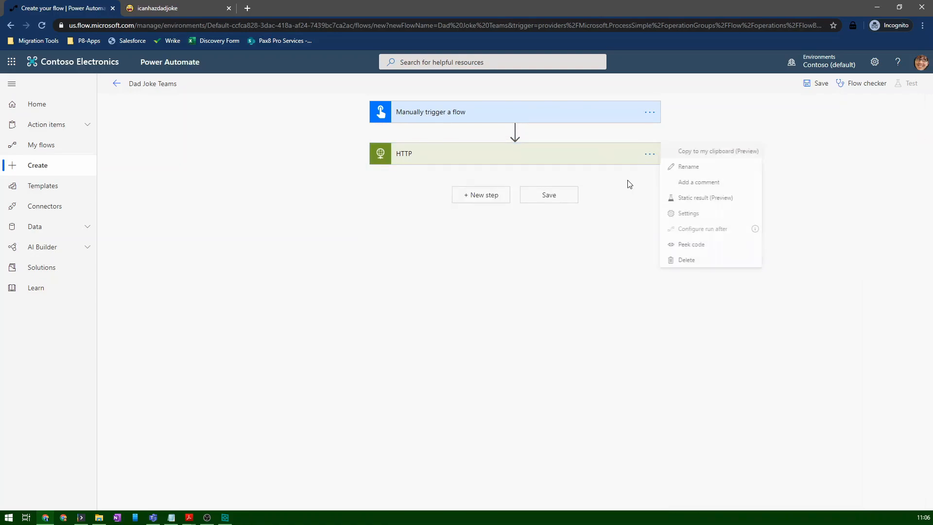
{"action": "left_click", "coordinate": [688, 166]}
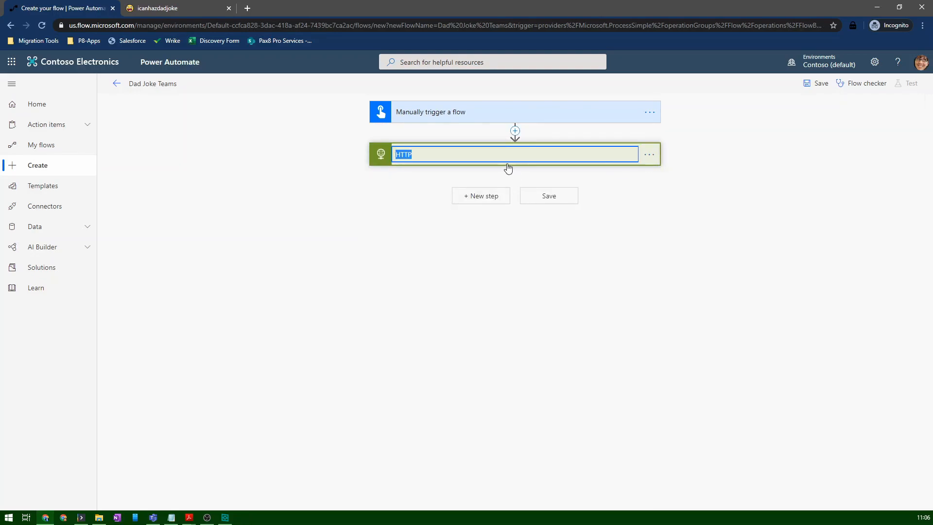
{"action": "type", "text": "Get a dad joke"}
{"action": "key", "text": "Return"}
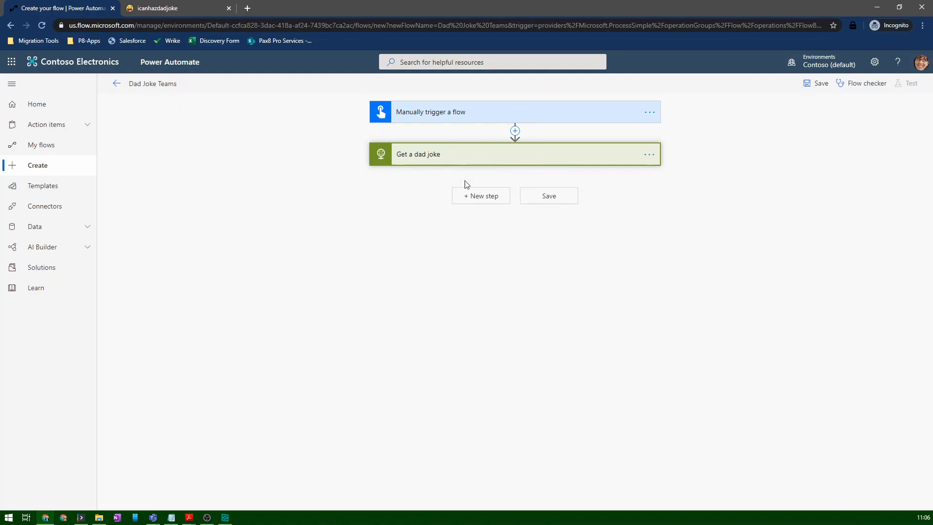
Step: Select the sample JSON response for fetching a random joke as JSON in the icanhazdadjoke API documentation
{"action": "left_click", "coordinate": [474, 153]}
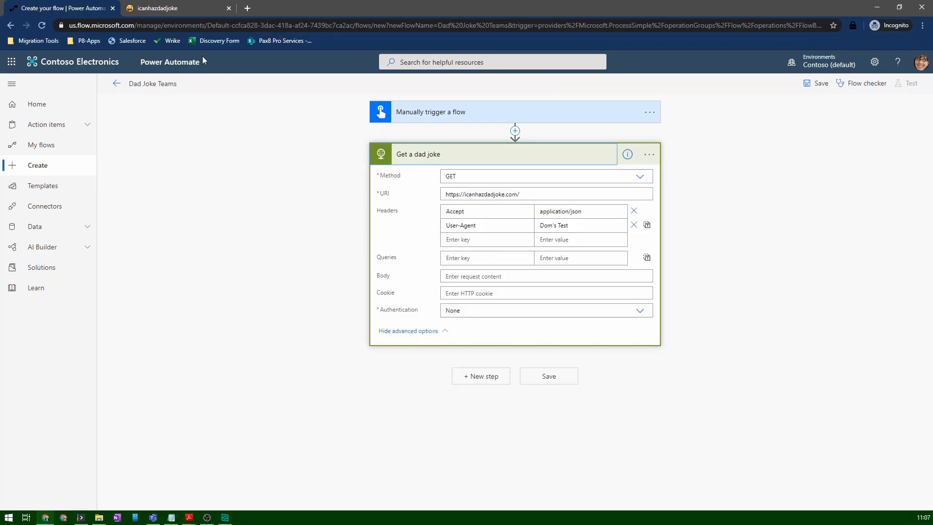
{"action": "left_click", "coordinate": [170, 8]}
{"action": "scroll", "coordinate": [484, 356], "scroll_direction": "down", "scroll_amount": 7}
{"action": "scroll", "coordinate": [484, 356], "scroll_direction": "down", "scroll_amount": 1}
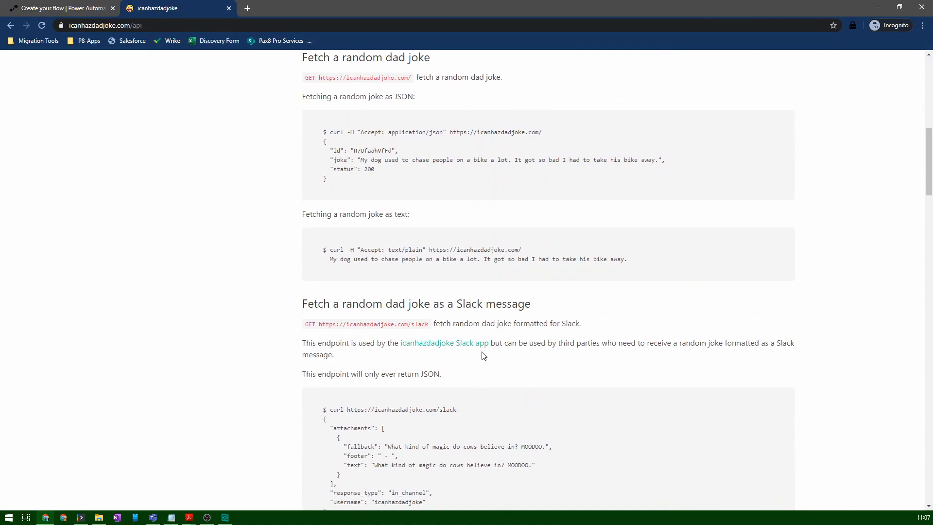
{"action": "left_click_drag", "start_coordinate": [323, 141], "coordinate": [382, 182]}
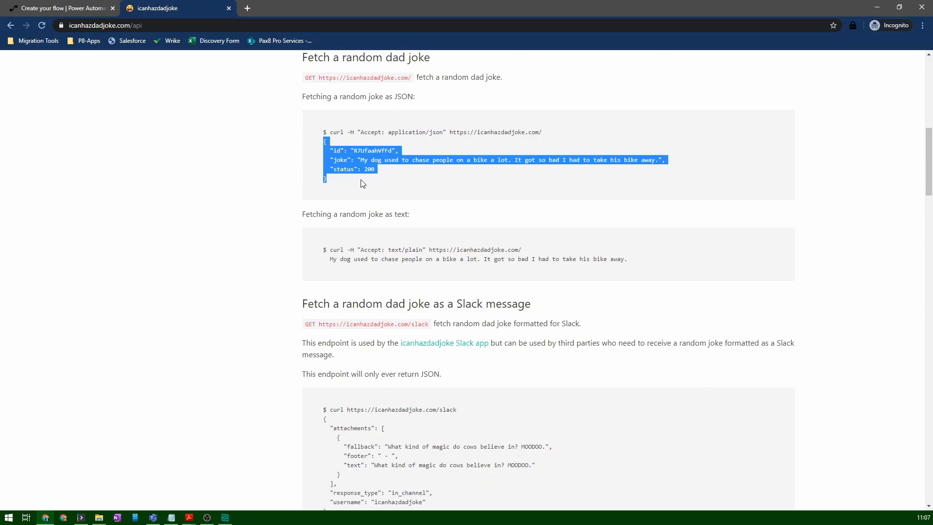
Step: Return to the flow and add a Data Operation Parse JSON action after Get a dad joke, searching for parse
{"action": "left_click", "coordinate": [63, 8]}
{"action": "left_click", "coordinate": [491, 160]}
{"action": "left_click", "coordinate": [206, 7]}
{"action": "left_click", "coordinate": [91, 6]}
{"action": "left_click", "coordinate": [478, 198]}
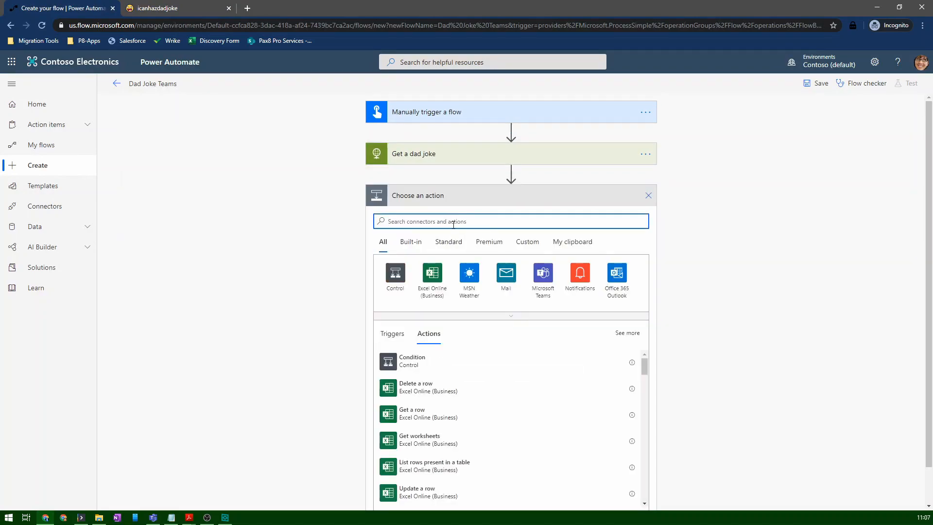
{"action": "type", "text": "parse"}
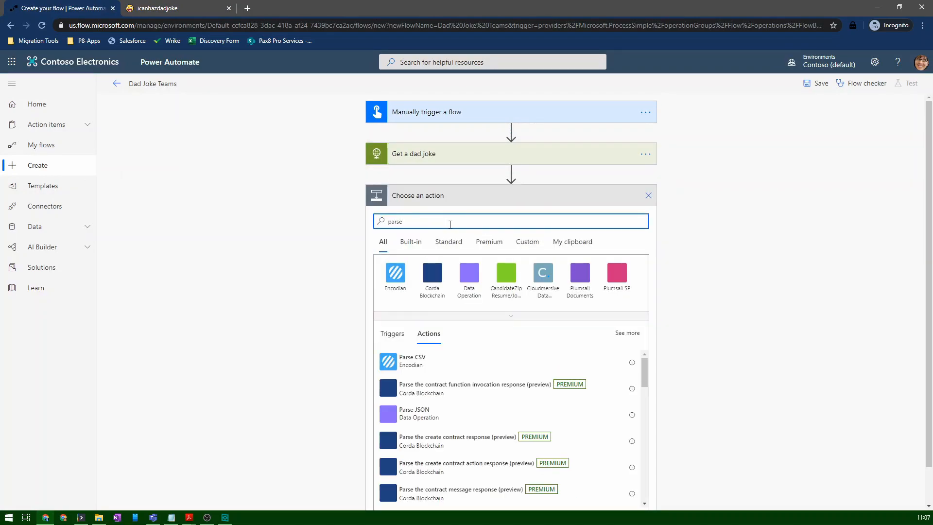
{"action": "left_click", "coordinate": [470, 289]}
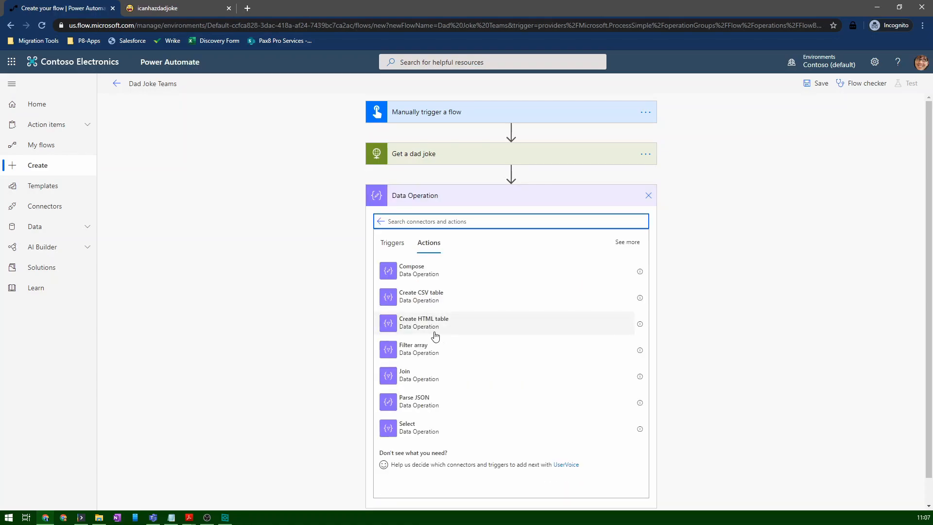
{"action": "left_click", "coordinate": [430, 407]}
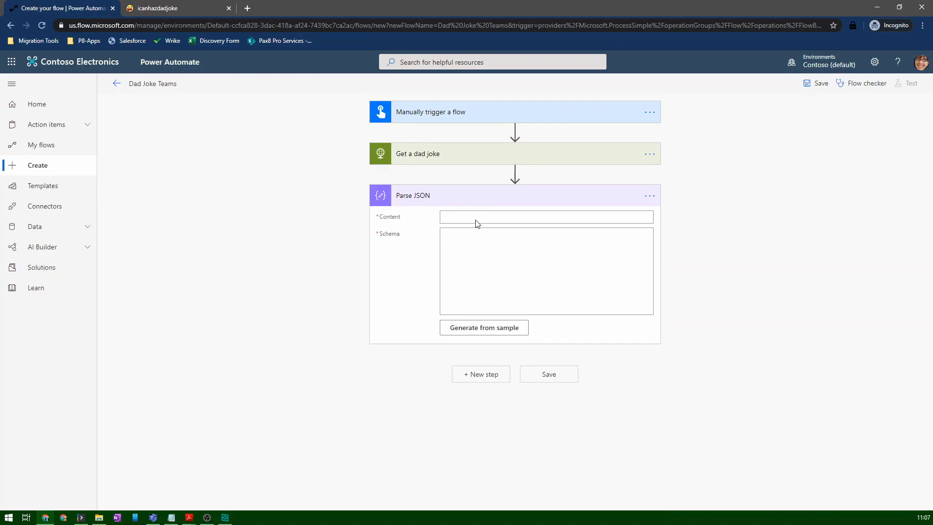
Step: Set the Parse JSON action's content to the Body output of Get a dad joke
{"action": "left_click", "coordinate": [462, 217]}
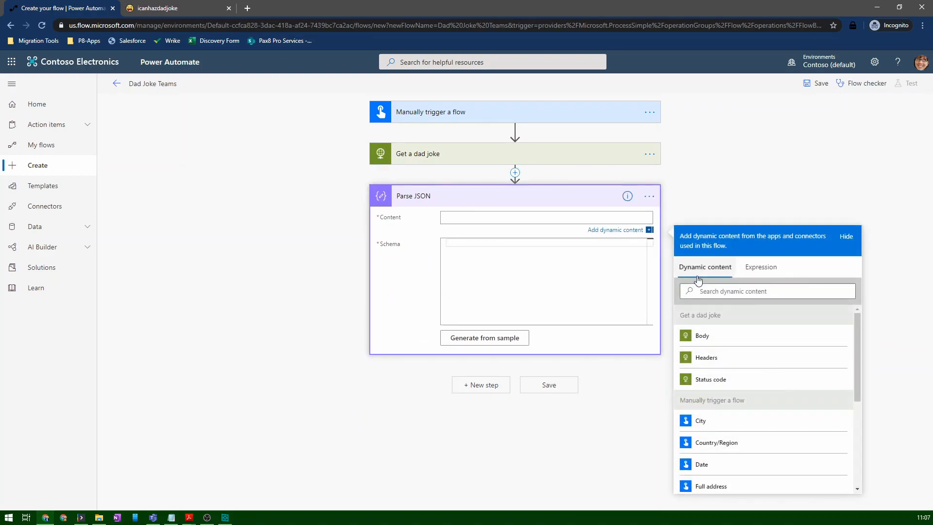
{"action": "left_click", "coordinate": [701, 340]}
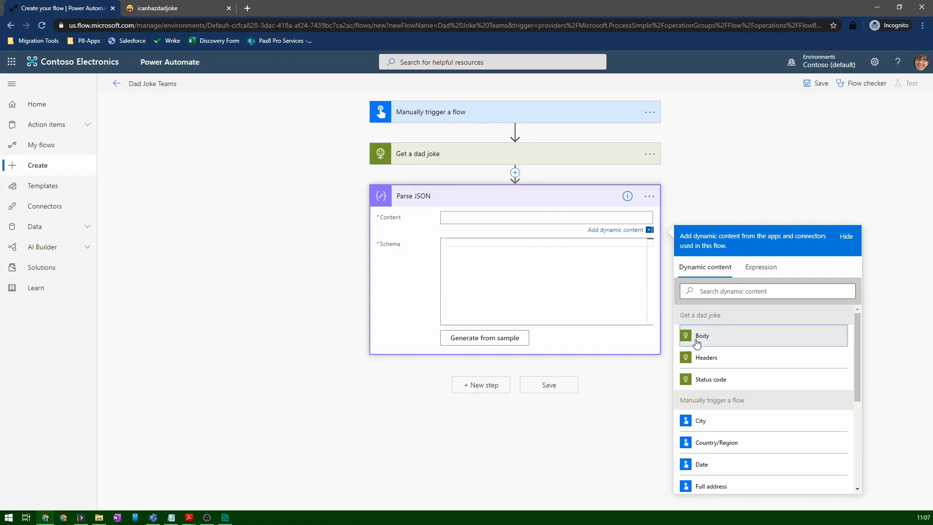
{"action": "left_click", "coordinate": [507, 273]}
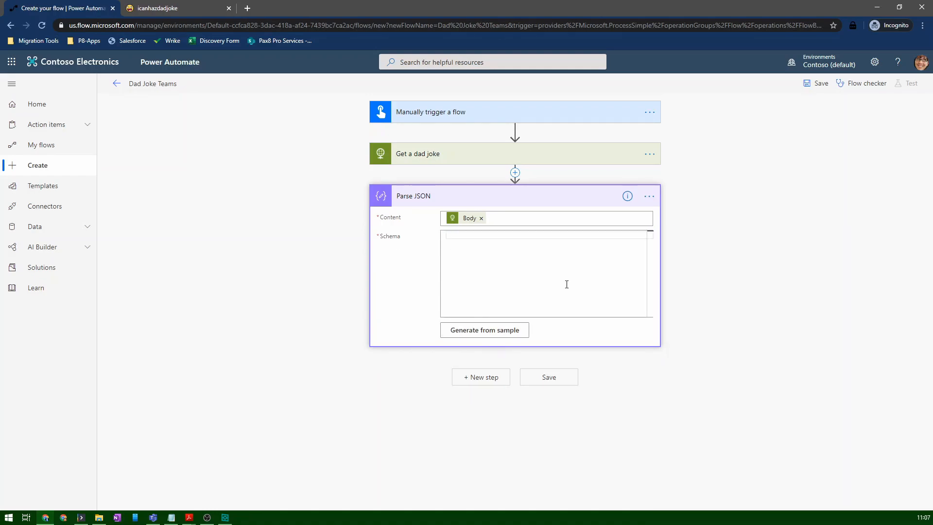
Step: Generate the Parse JSON schema from the sample joke response copied from the API documentation
{"action": "left_click", "coordinate": [496, 327]}
{"action": "left_click", "coordinate": [166, 8]}
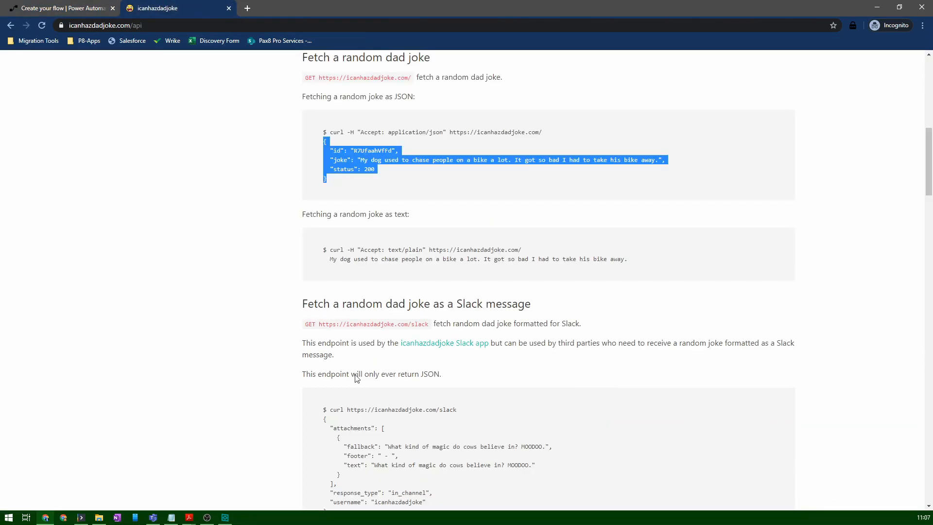
{"action": "right_click", "coordinate": [360, 157]}
{"action": "left_click", "coordinate": [392, 162]}
{"action": "left_click", "coordinate": [97, 8]}
{"action": "key", "text": "ctrl+v"}
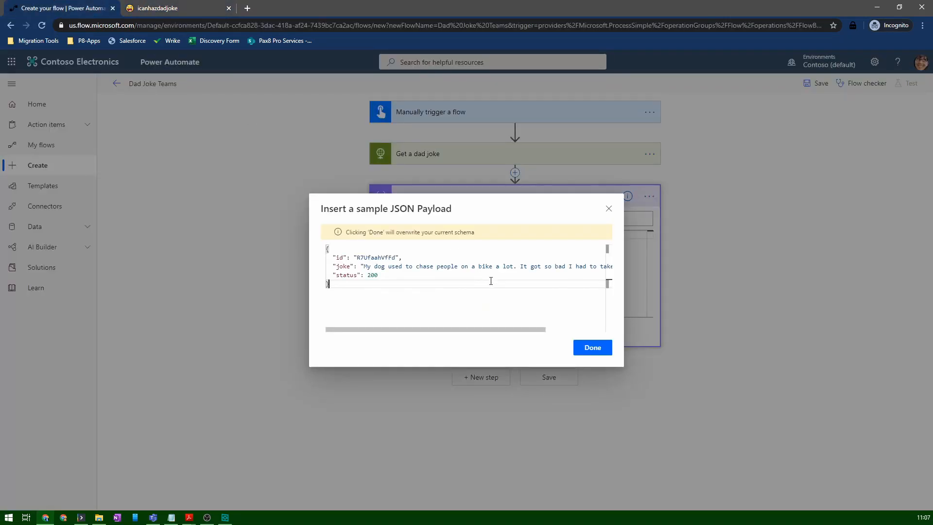
{"action": "left_click", "coordinate": [592, 348]}
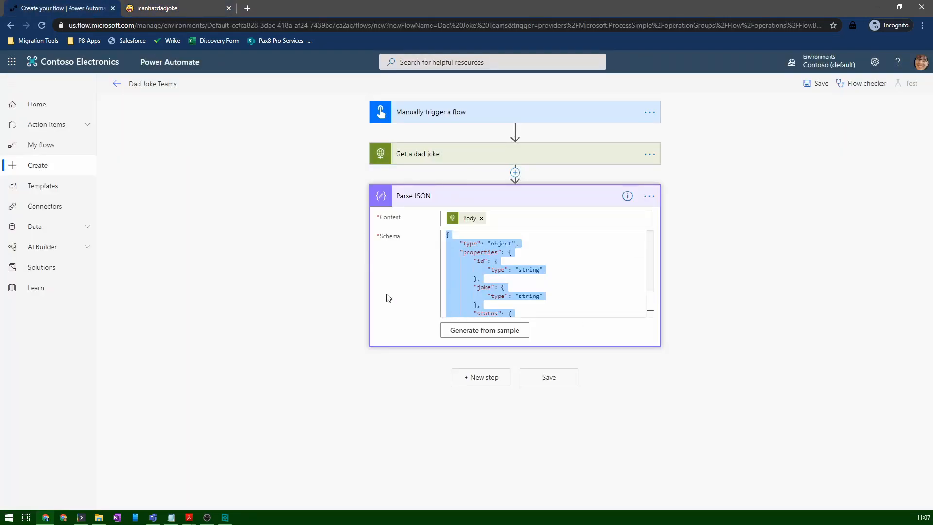
Step: Examine the properties and their types in the generated Parse JSON schema
{"action": "scroll", "coordinate": [514, 274], "scroll_direction": "down", "scroll_amount": 3}
{"action": "scroll", "coordinate": [513, 274], "scroll_direction": "up", "scroll_amount": 2}
{"action": "scroll", "coordinate": [513, 274], "scroll_direction": "down", "scroll_amount": 2}
{"action": "scroll", "coordinate": [516, 282], "scroll_direction": "up", "scroll_amount": 2}
{"action": "scroll", "coordinate": [501, 282], "scroll_direction": "down", "scroll_amount": 2}
{"action": "scroll", "coordinate": [495, 282], "scroll_direction": "up", "scroll_amount": 2}
{"action": "scroll", "coordinate": [492, 283], "scroll_direction": "down", "scroll_amount": 2}
{"action": "scroll", "coordinate": [491, 284], "scroll_direction": "up", "scroll_amount": 2}
{"action": "scroll", "coordinate": [491, 284], "scroll_direction": "down", "scroll_amount": 2}
Step: Rename the Parse JSON action to Parse the dad joke and collapse it
{"action": "left_click", "coordinate": [650, 196]}
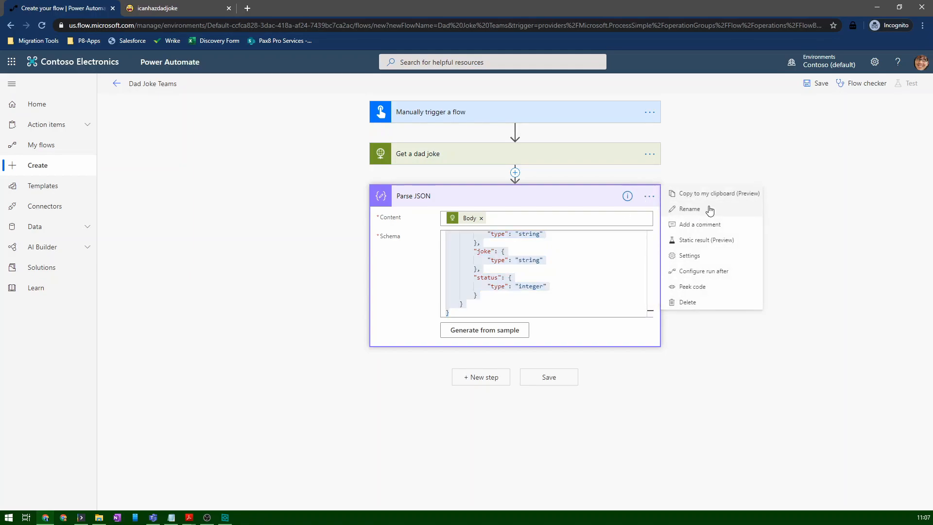
{"action": "left_click", "coordinate": [689, 209]}
{"action": "type", "text": "Parse"}
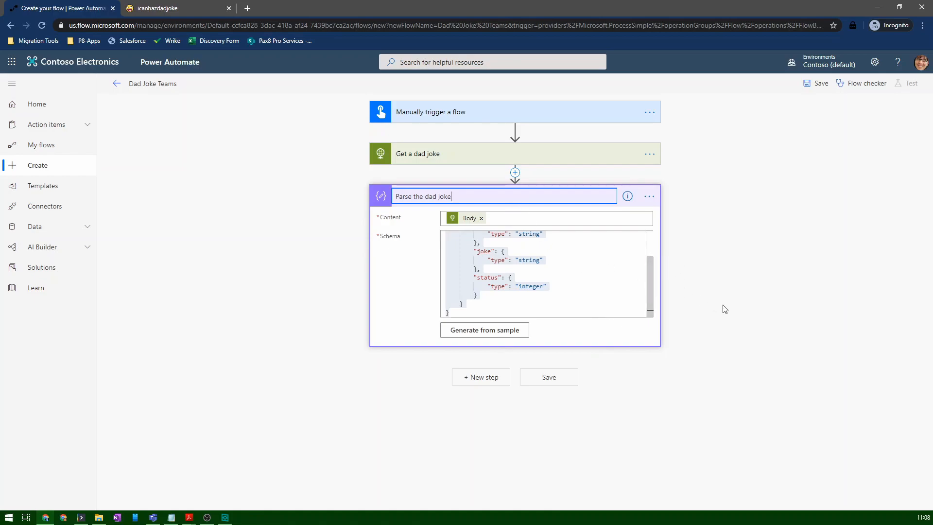
{"action": "left_click", "coordinate": [525, 198]}
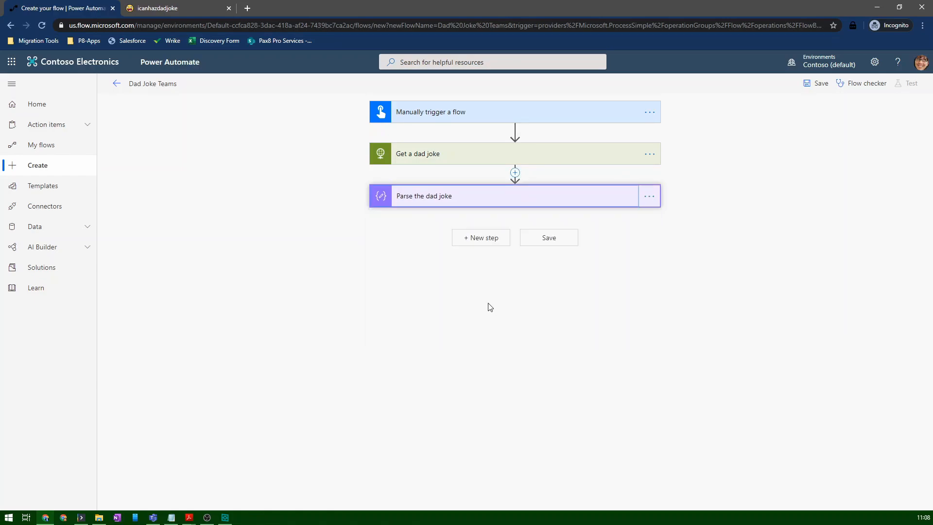
Step: Add the Microsoft Teams action Post a message (V3) (preview) after Parse the dad joke, searching for post to teams
{"action": "left_click", "coordinate": [483, 238]}
{"action": "scroll", "coordinate": [414, 317], "scroll_direction": "down", "scroll_amount": 5}
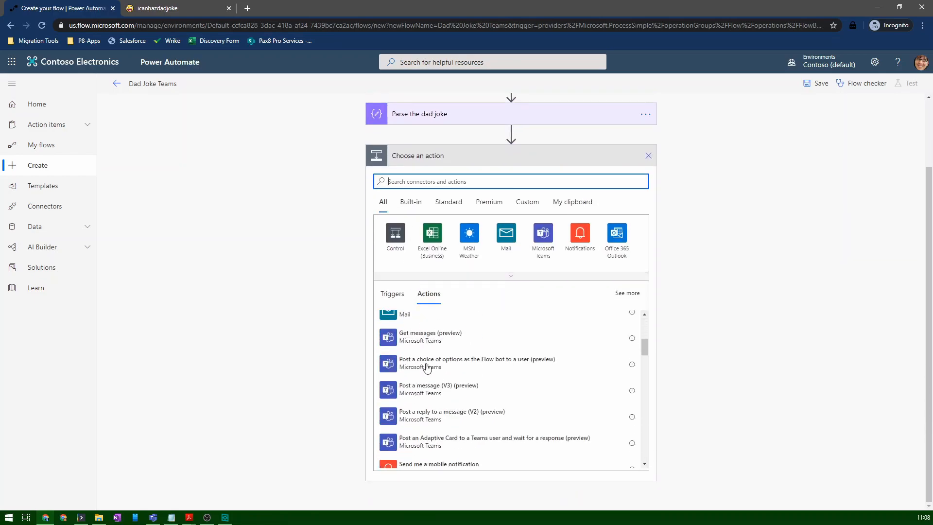
{"action": "scroll", "coordinate": [436, 324], "scroll_direction": "up", "scroll_amount": 2}
{"action": "scroll", "coordinate": [413, 246], "scroll_direction": "up", "scroll_amount": 2}
{"action": "type", "text": "post to teams"}
{"action": "scroll", "coordinate": [308, 396], "scroll_direction": "down", "scroll_amount": 2}
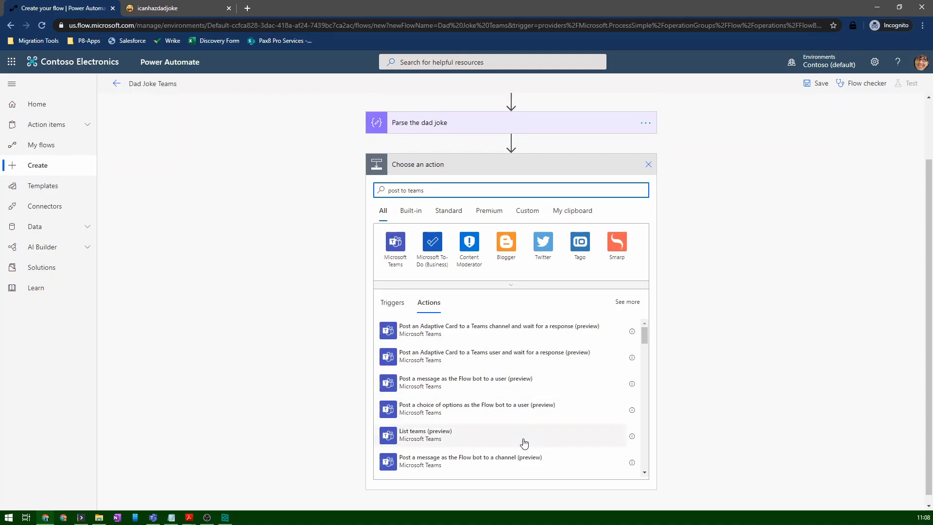
{"action": "scroll", "coordinate": [464, 403], "scroll_direction": "down", "scroll_amount": 1}
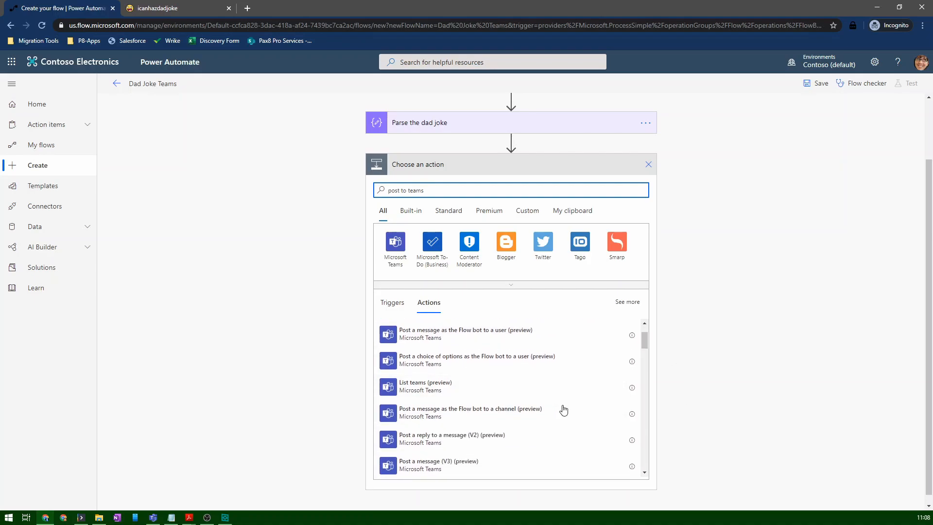
{"action": "scroll", "coordinate": [535, 392], "scroll_direction": "down", "scroll_amount": 1}
{"action": "scroll", "coordinate": [534, 393], "scroll_direction": "down", "scroll_amount": 2}
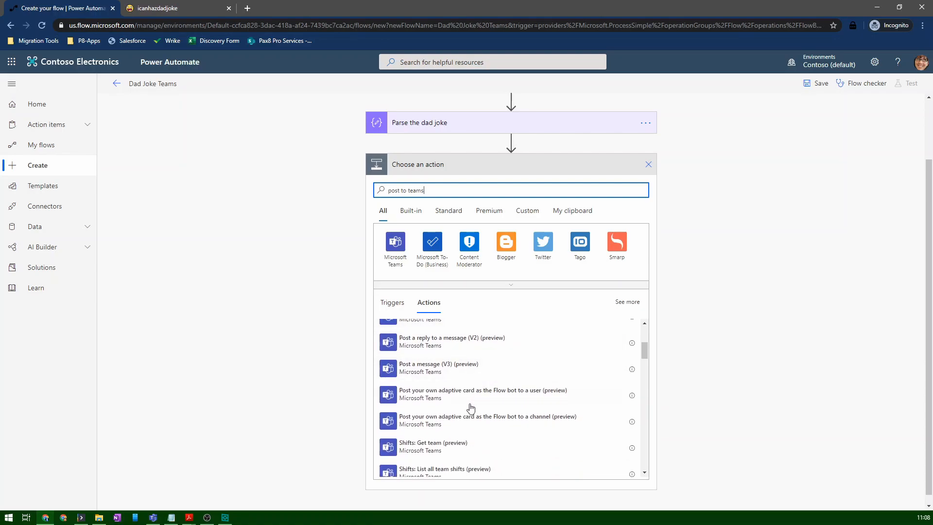
{"action": "scroll", "coordinate": [488, 384], "scroll_direction": "down", "scroll_amount": 1}
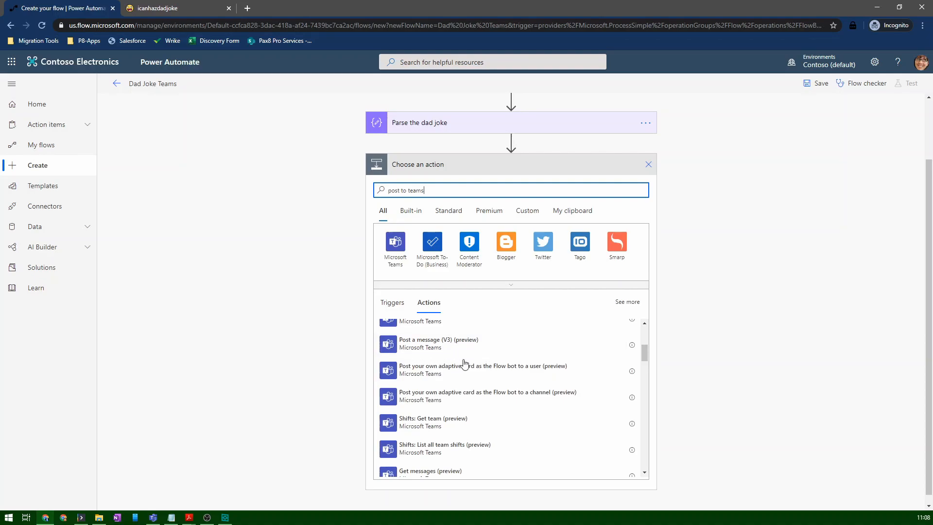
{"action": "left_click", "coordinate": [477, 339]}
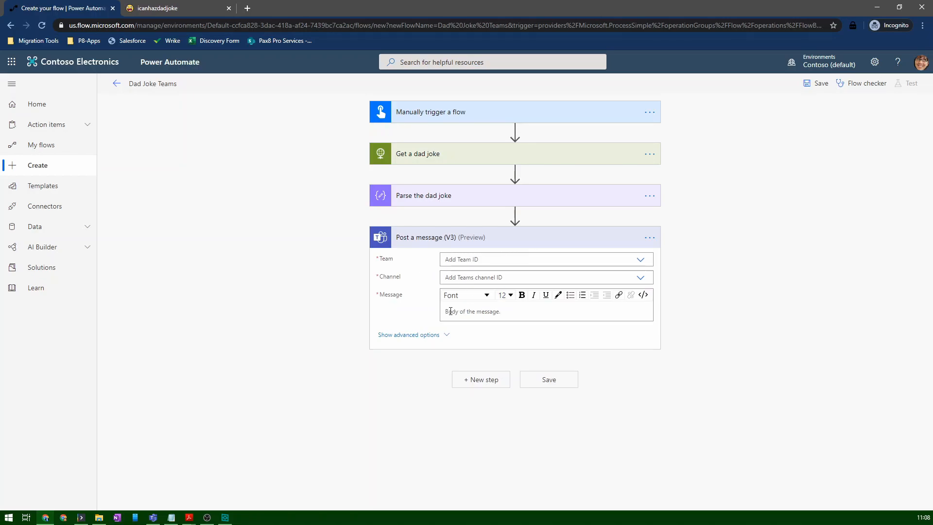
Step: Set the Teams message's team to Contoso and its channel to General
{"action": "left_click", "coordinate": [640, 260]}
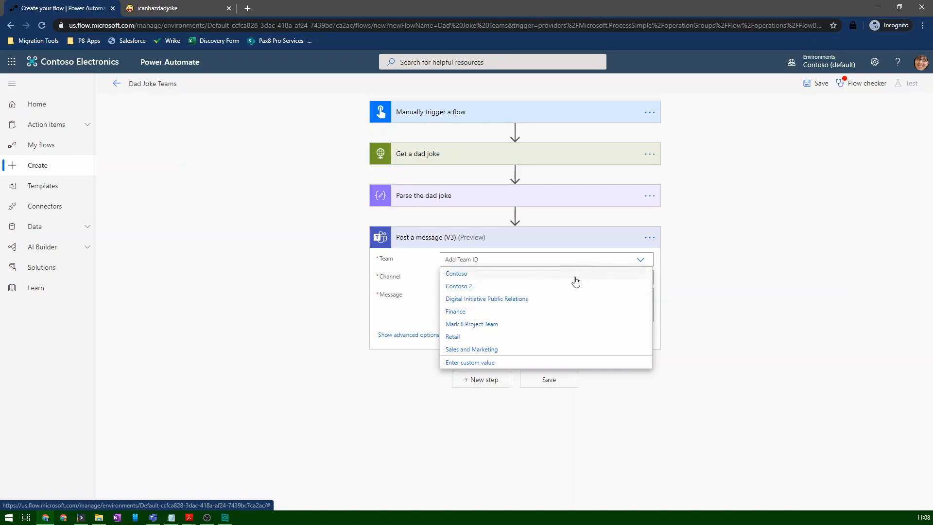
{"action": "left_click", "coordinate": [530, 274]}
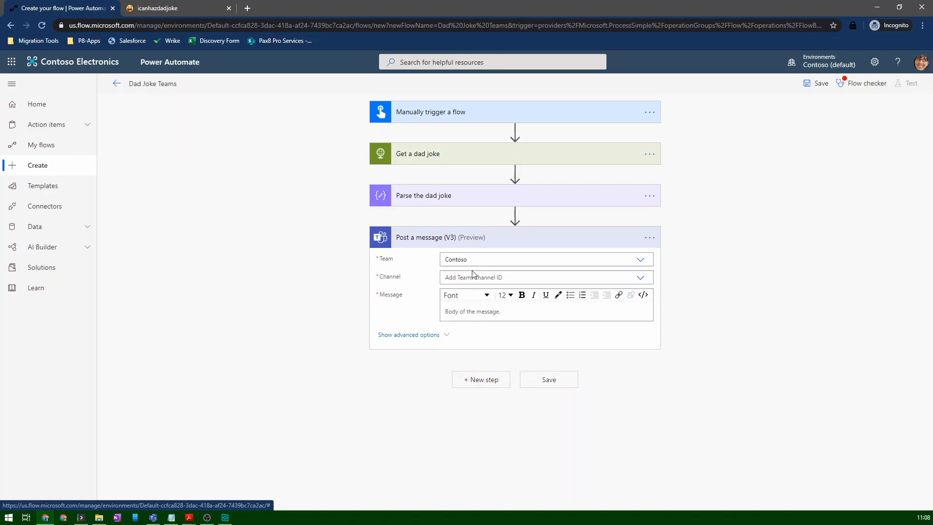
{"action": "left_click", "coordinate": [639, 281]}
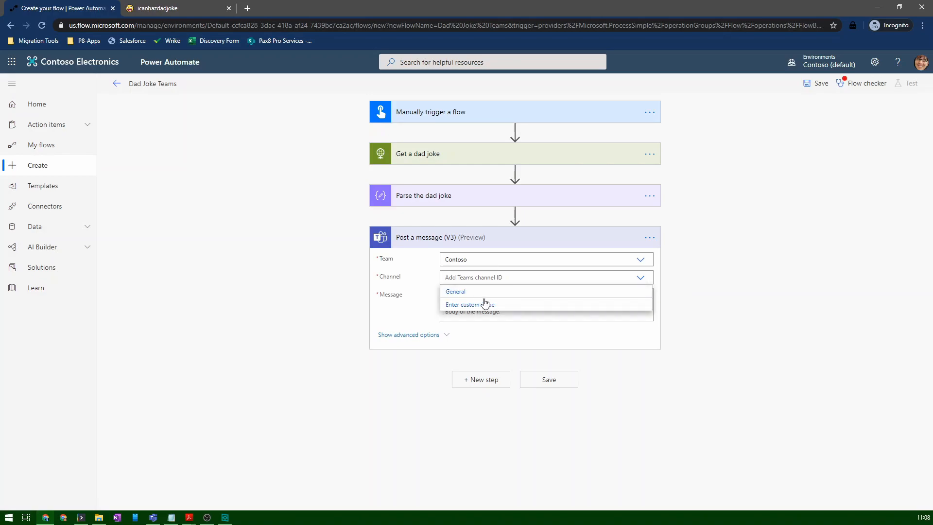
{"action": "left_click", "coordinate": [520, 291]}
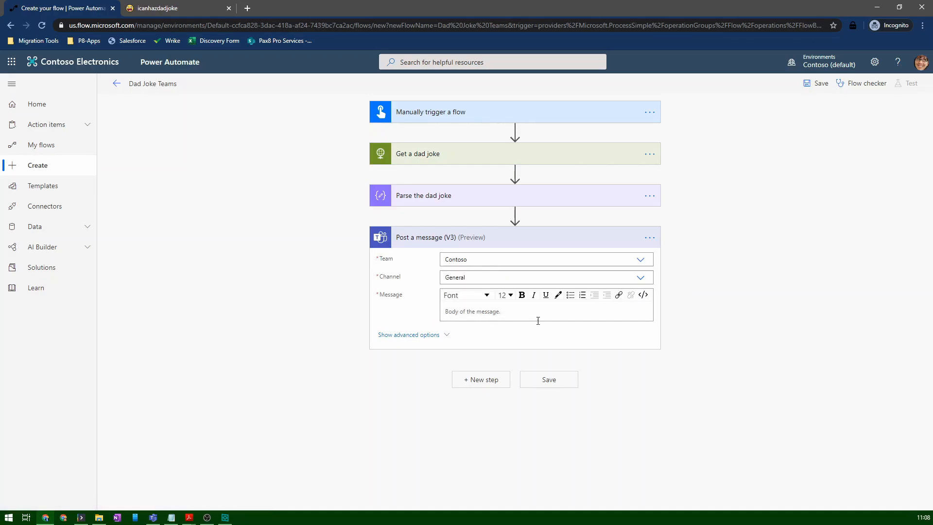
Step: Compose the Teams message as "Here's a fresh dad joke from icanhazdadjoke.com:" followed on a new line by the parsed joke dynamic content
{"action": "left_click", "coordinate": [612, 316]}
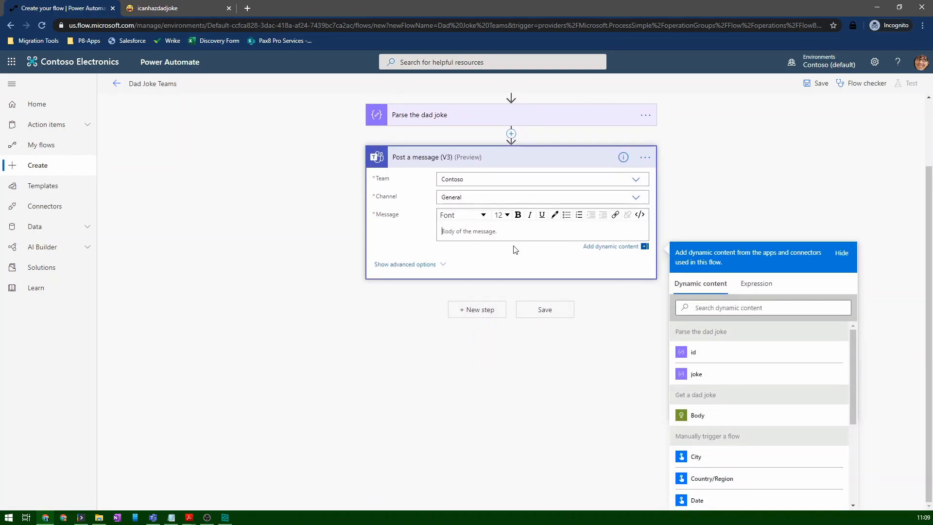
{"action": "scroll", "coordinate": [773, 389], "scroll_direction": "down", "scroll_amount": 3}
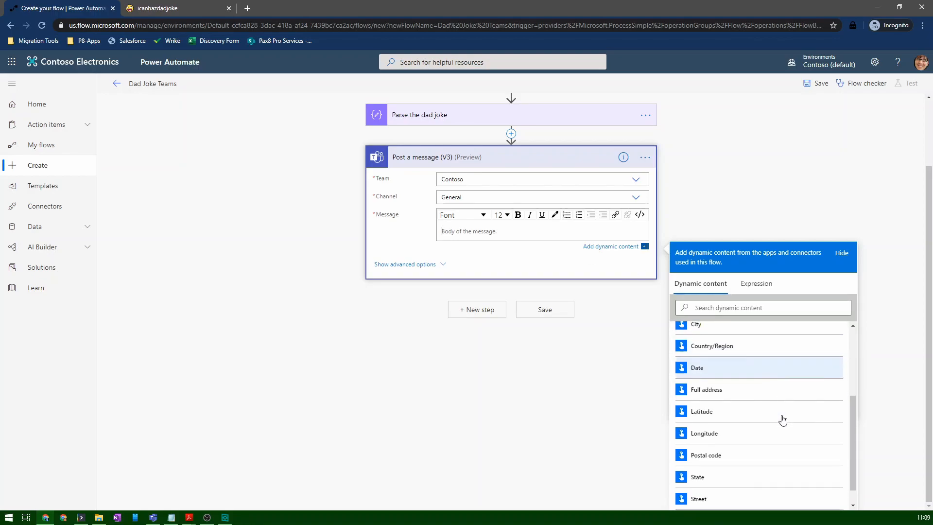
{"action": "scroll", "coordinate": [768, 409], "scroll_direction": "up", "scroll_amount": 5}
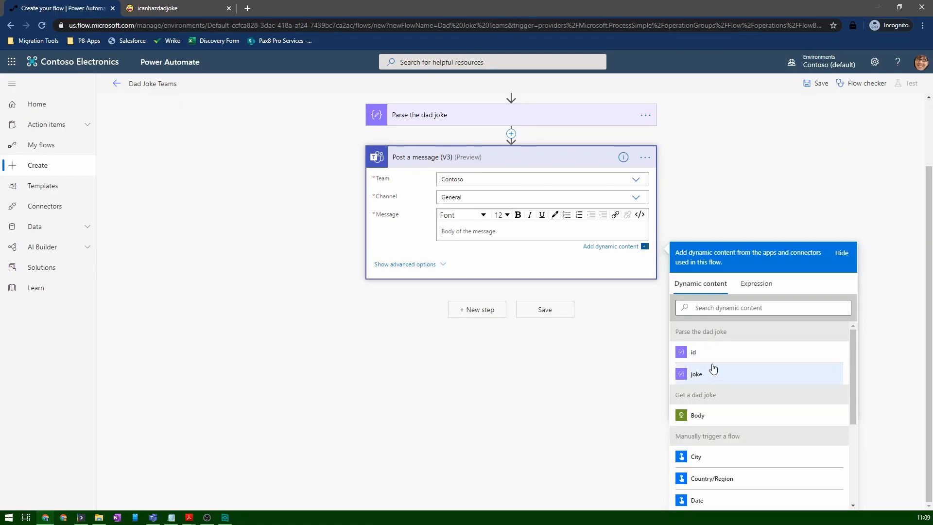
{"action": "type", "text": "Here's a fresh dad joke from icanhazdadjoke.com:"}
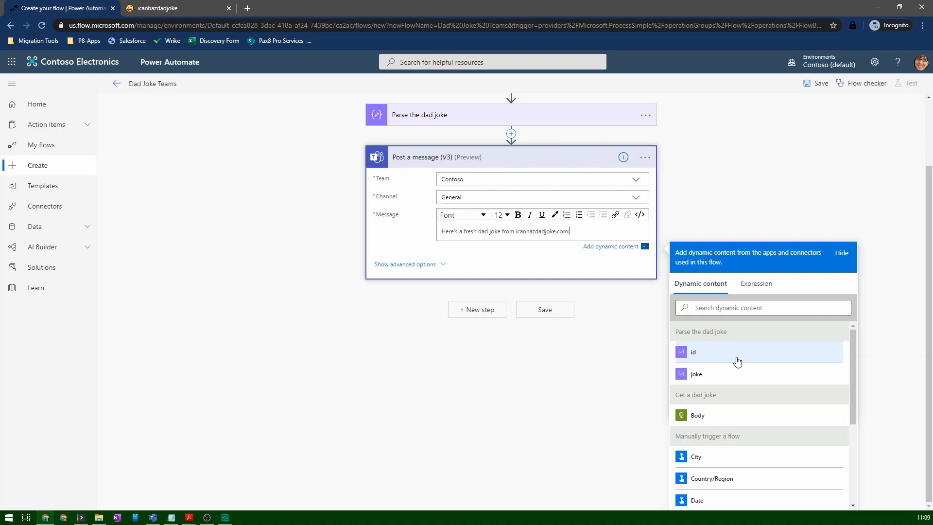
{"action": "key", "text": "Return"}
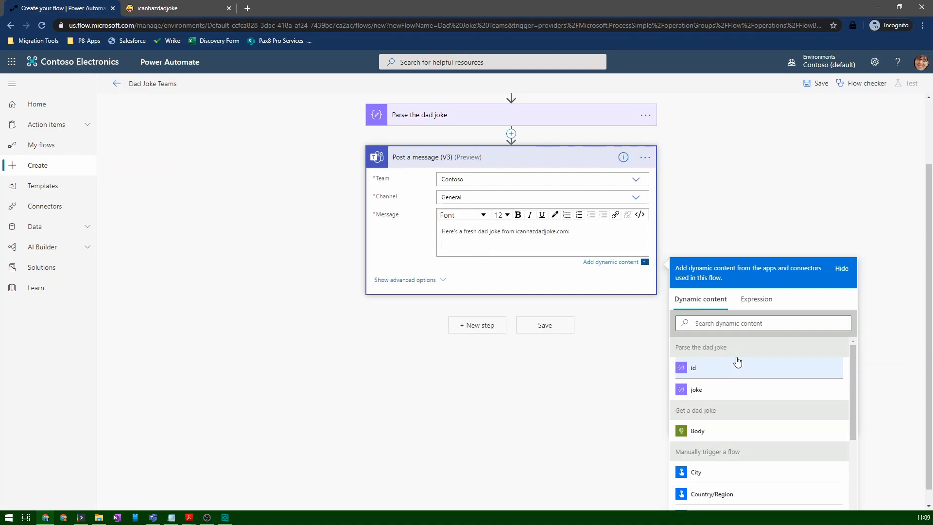
{"action": "left_click", "coordinate": [722, 393]}
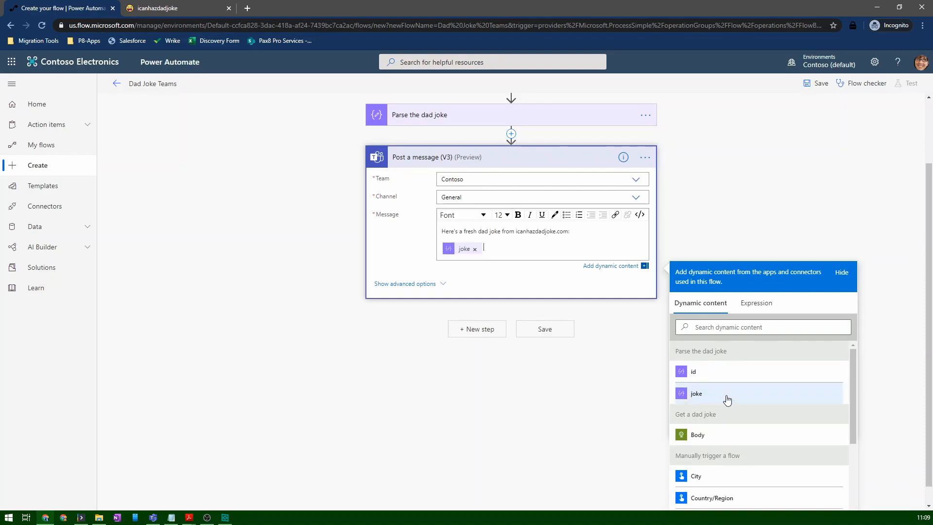
Step: Compare the Parse the dad joke schema with the joke on the icanhazdadjoke page, and collapse the parse and Teams actions
{"action": "scroll", "coordinate": [475, 258], "scroll_direction": "up", "scroll_amount": 1}
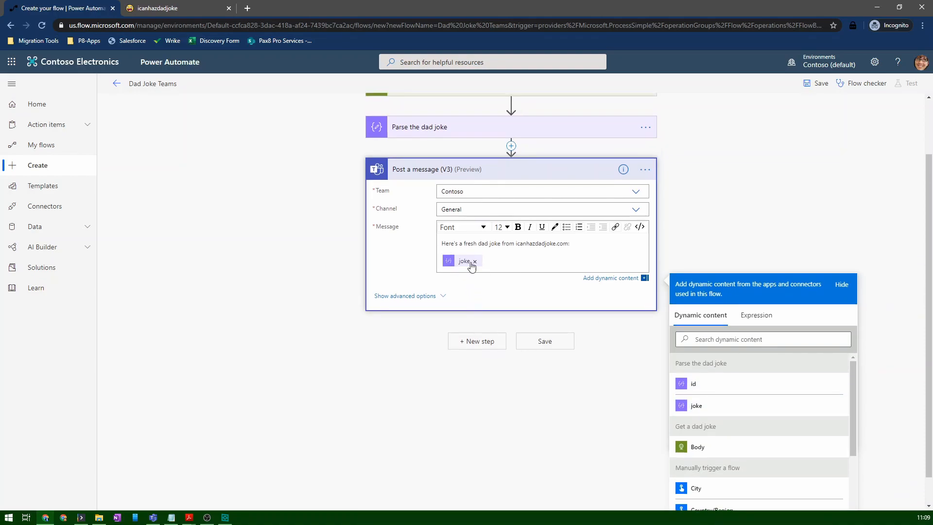
{"action": "left_click", "coordinate": [435, 129]}
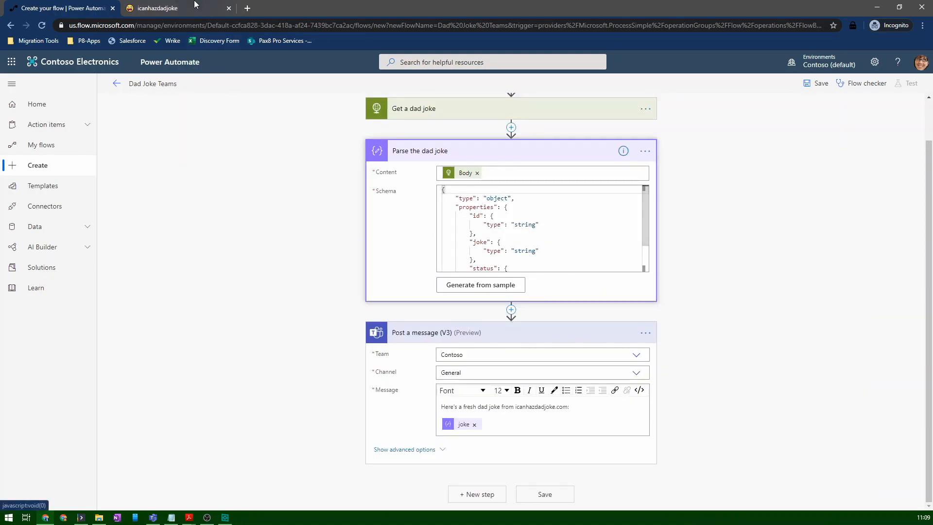
{"action": "left_click", "coordinate": [180, 7]}
{"action": "left_click", "coordinate": [343, 157]}
{"action": "left_click_drag", "start_coordinate": [353, 159], "coordinate": [391, 153]}
{"action": "left_click", "coordinate": [97, 8]}
{"action": "scroll", "coordinate": [522, 266], "scroll_direction": "down", "scroll_amount": 2}
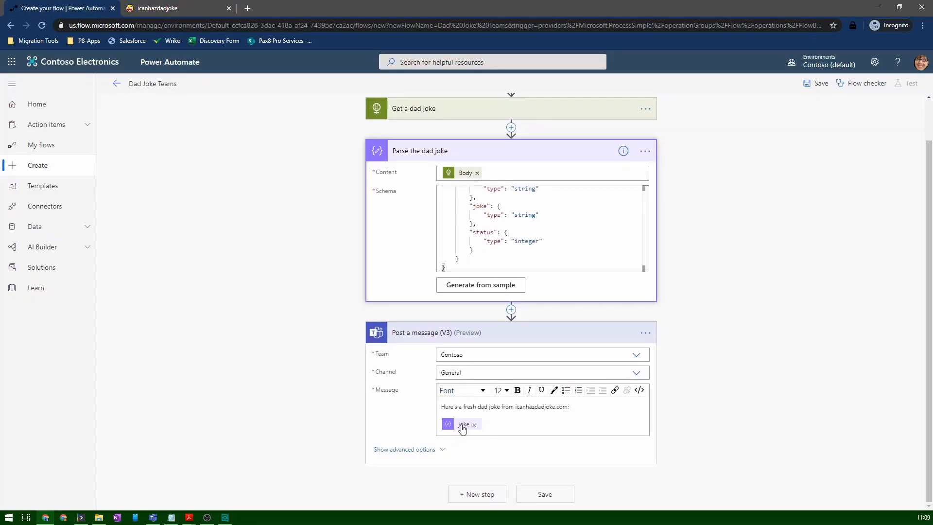
{"action": "left_click", "coordinate": [452, 151]}
{"action": "left_click", "coordinate": [448, 236]}
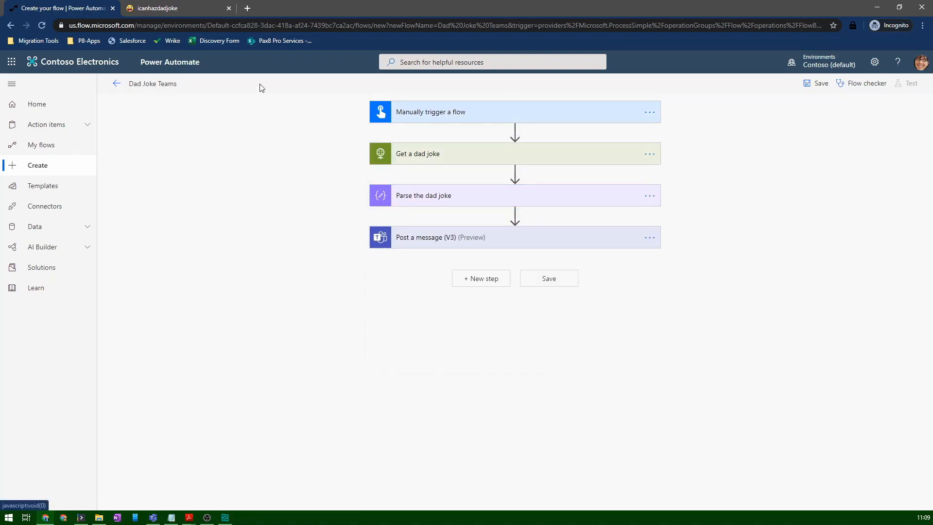
Step: Load teams.microsoft.com in a new browser tab and expand the Post a message (V3) action back in the flow
{"action": "left_click", "coordinate": [248, 9]}
{"action": "type", "text": "teams.microsoft.com"}
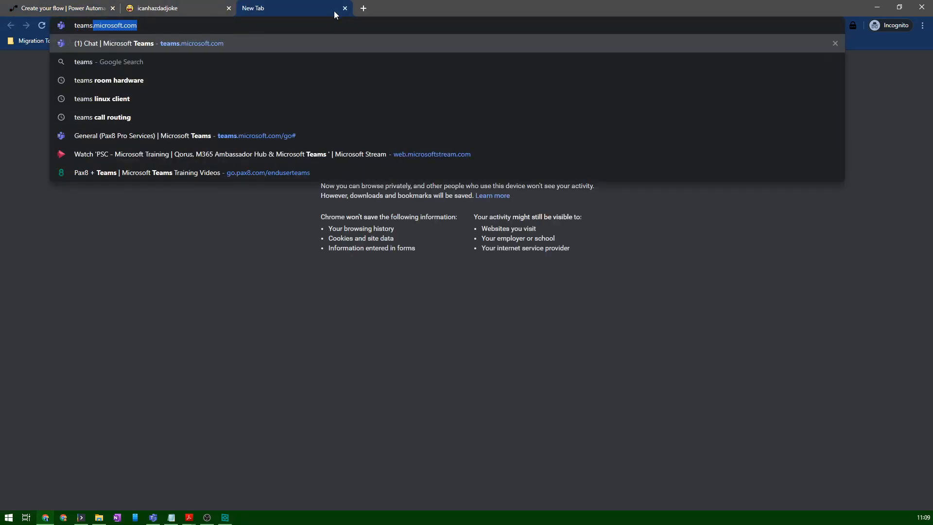
{"action": "key", "text": "Return"}
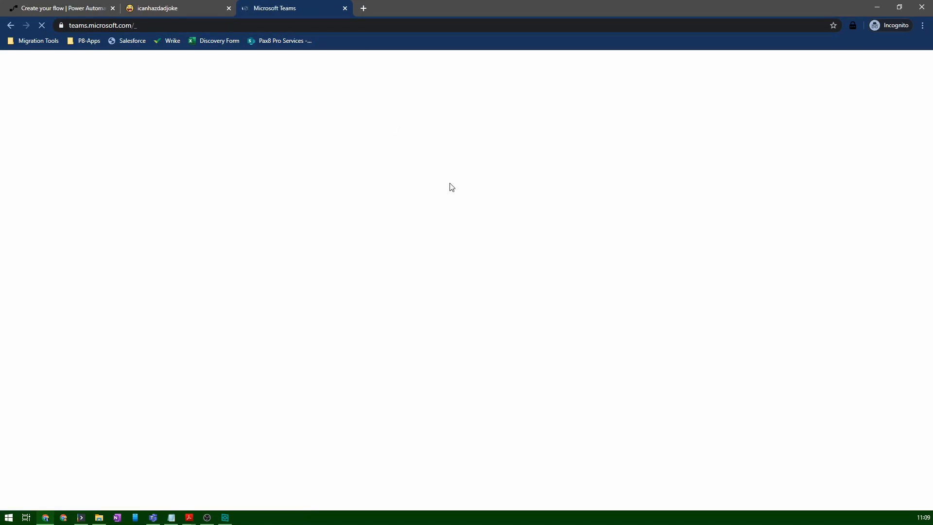
{"action": "left_click", "coordinate": [53, 7]}
{"action": "left_click", "coordinate": [443, 240]}
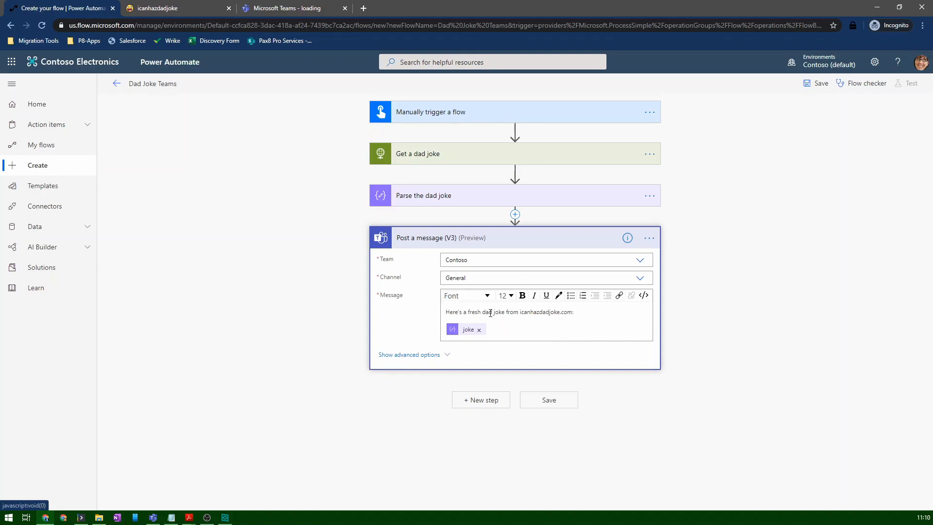
Step: Switch to Microsoft Teams, continue with the web app and open the Contoso team's General channel
{"action": "left_click", "coordinate": [291, 8]}
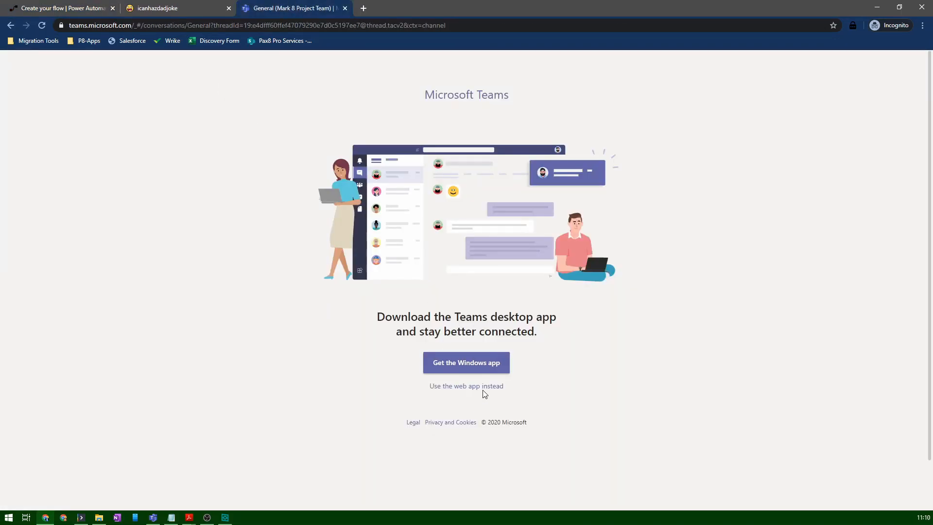
{"action": "left_click", "coordinate": [484, 391]}
{"action": "left_click", "coordinate": [123, 130]}
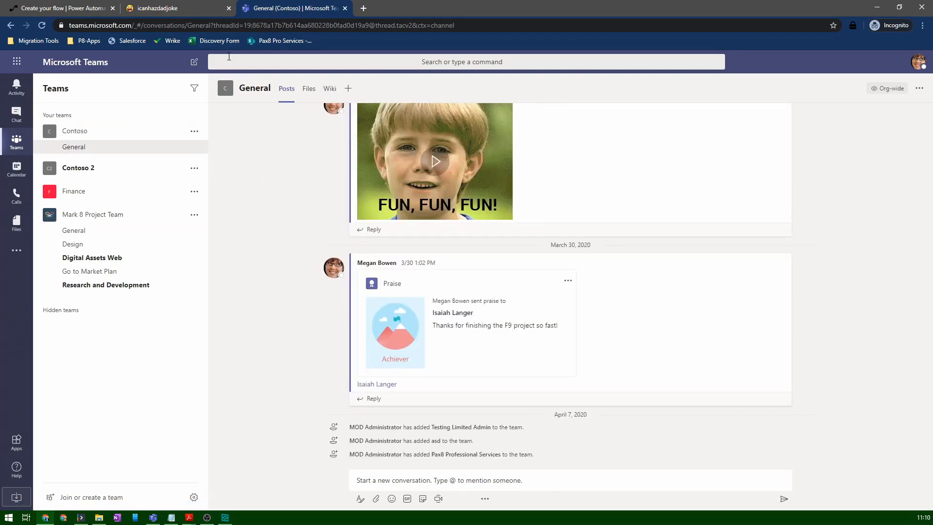
Step: Return to Power Automate, save the Dad Joke Teams flow and run a test by performing the trigger action manually
{"action": "left_click", "coordinate": [93, 8]}
{"action": "left_click", "coordinate": [550, 401]}
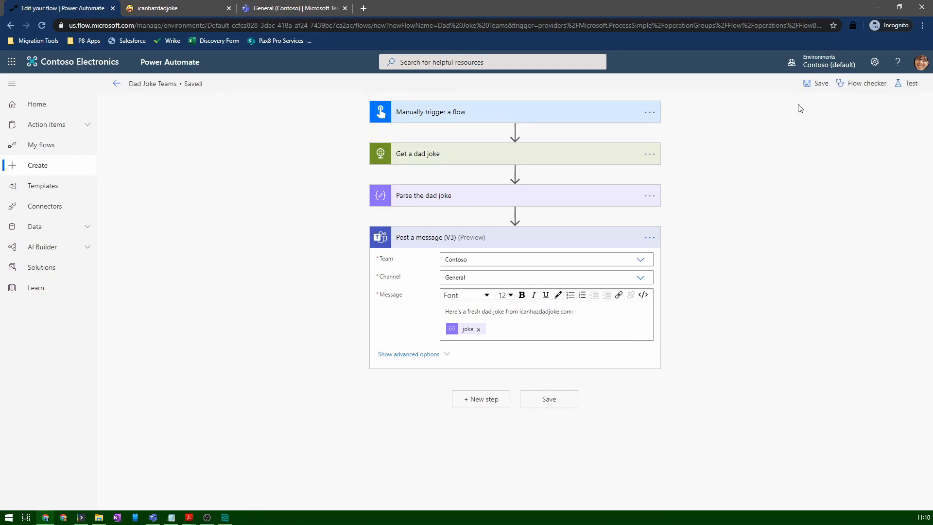
{"action": "left_click", "coordinate": [909, 84]}
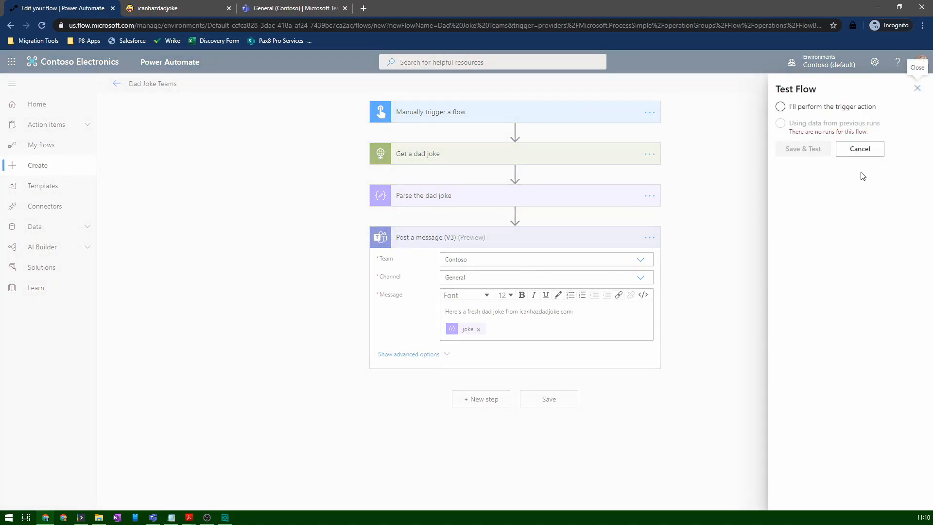
{"action": "left_click", "coordinate": [789, 109]}
{"action": "left_click", "coordinate": [809, 107]}
{"action": "left_click", "coordinate": [802, 149]}
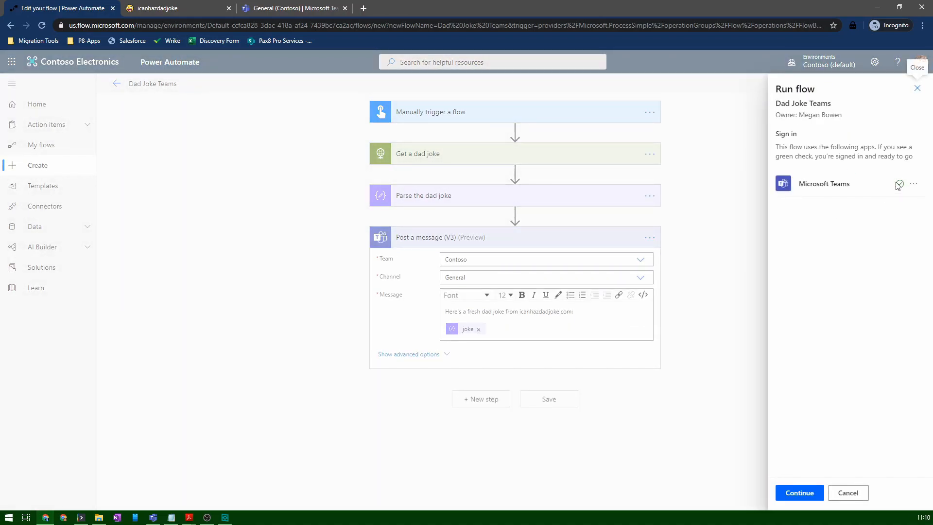
{"action": "left_click", "coordinate": [799, 492]}
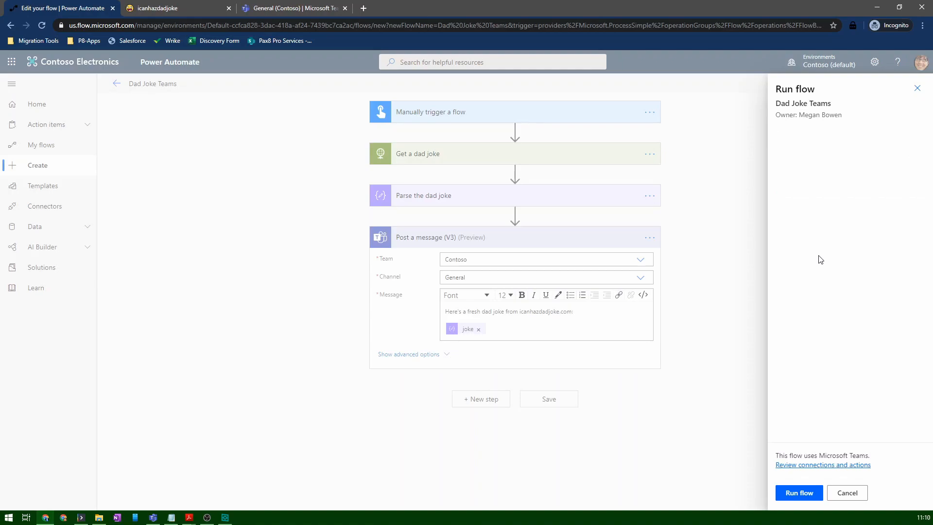
{"action": "left_click", "coordinate": [799, 493]}
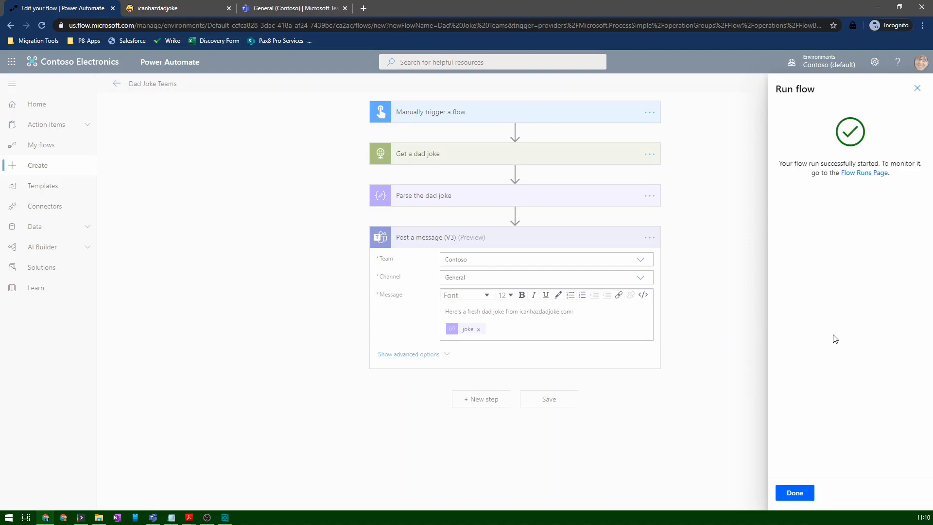
{"action": "left_click", "coordinate": [792, 496]}
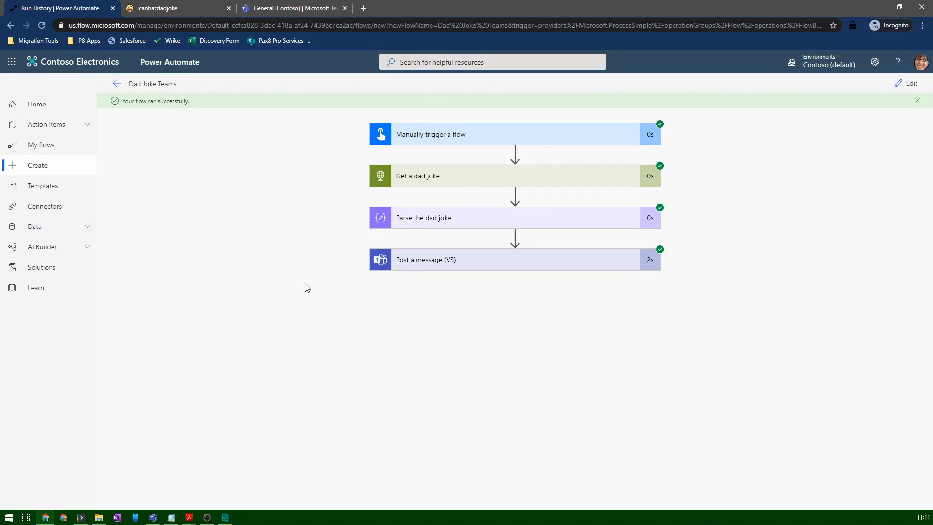
Step: Check the dad joke posted in the Contoso team's General channel in Teams and return to the flow's run history
{"action": "key", "text": "ctrl+3"}
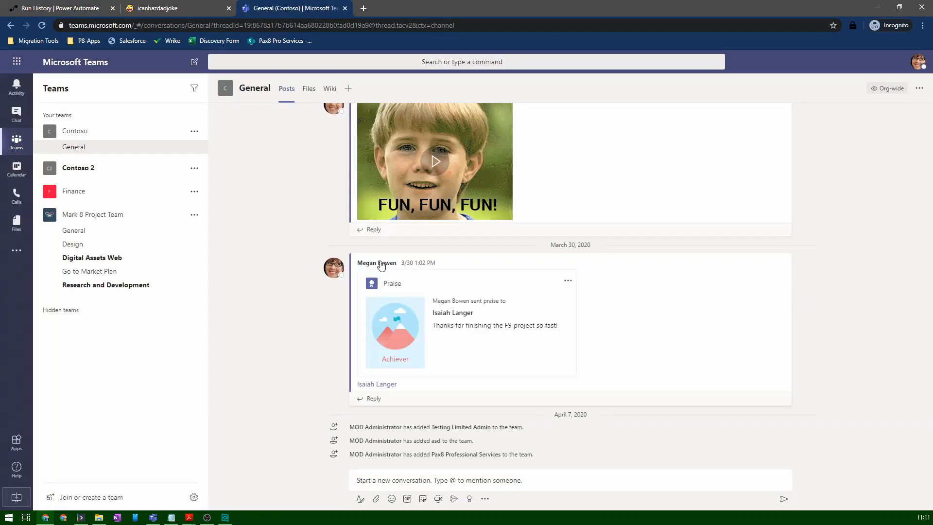
{"action": "left_click_drag", "start_coordinate": [357, 434], "coordinate": [648, 439]}
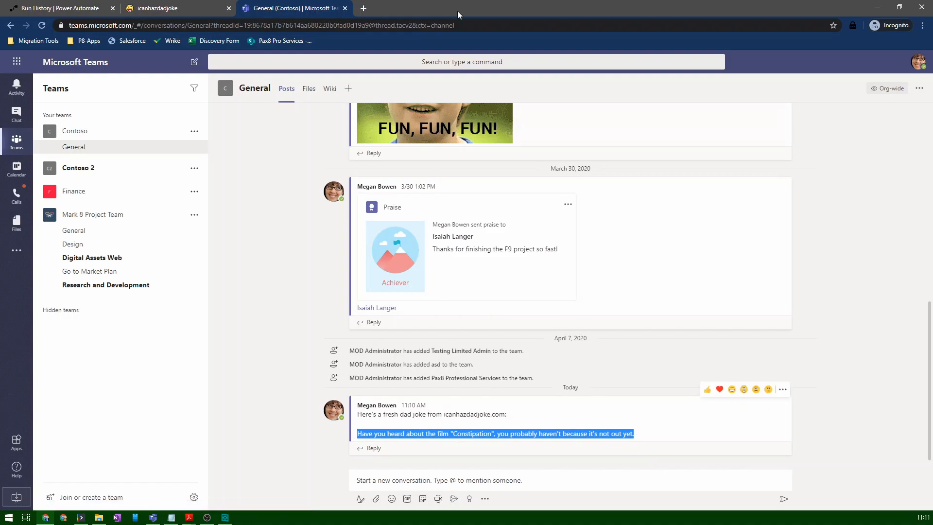
{"action": "key", "text": "ctrl+1"}
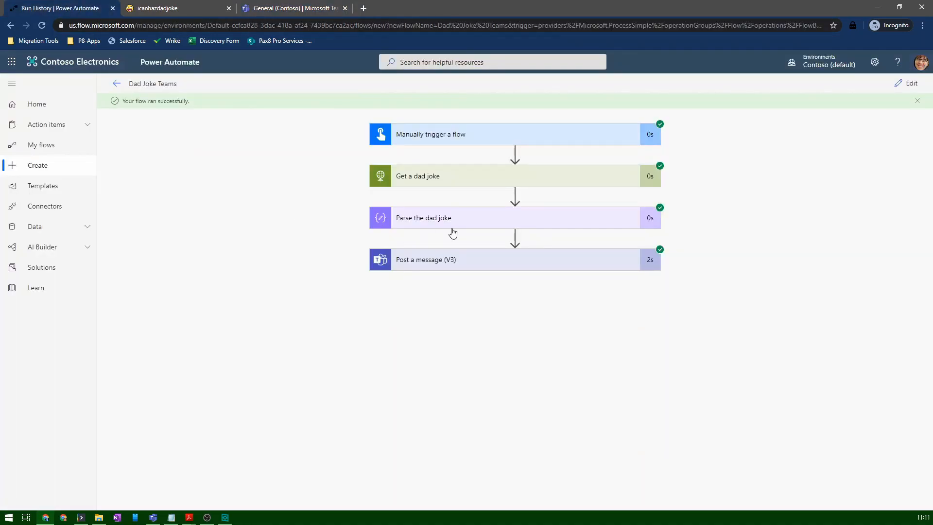